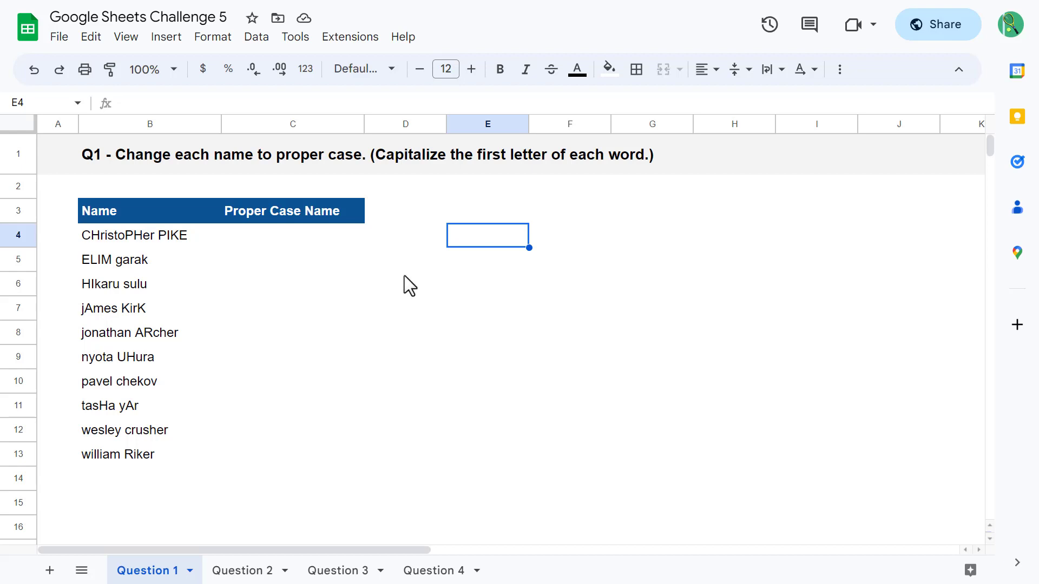
# - Enter the formula =PROPER(B4) in cell C4 to convert the first name in the list to proper case
pyautogui.click(328, 235)
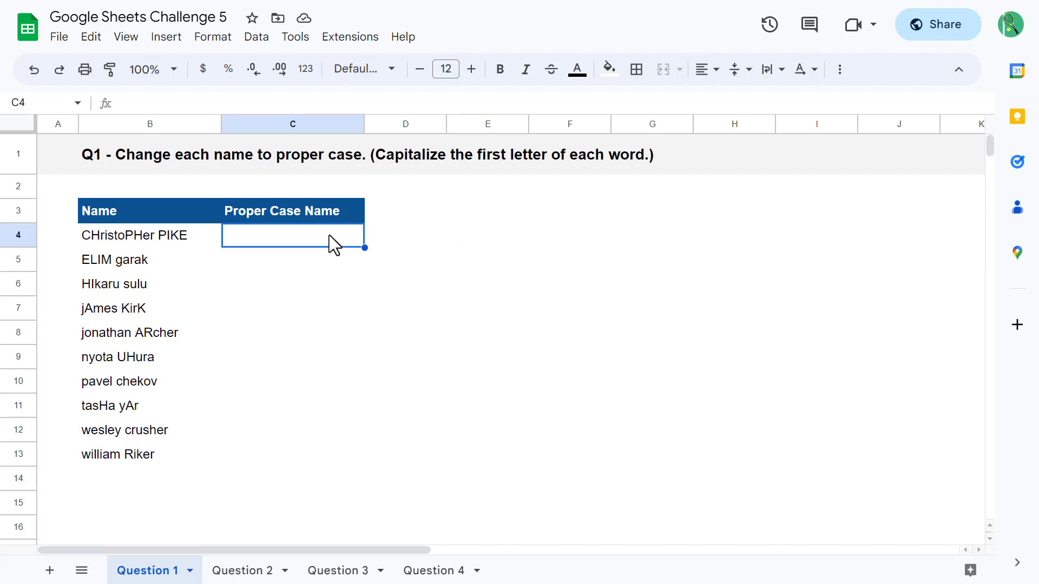
pyautogui.click(246, 103)
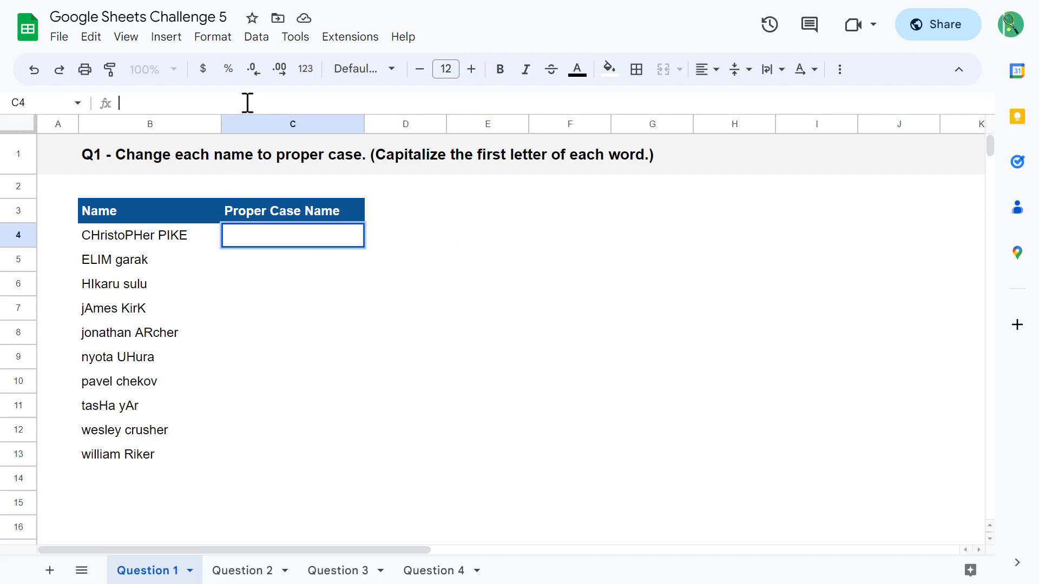
pyautogui.write('=prop')
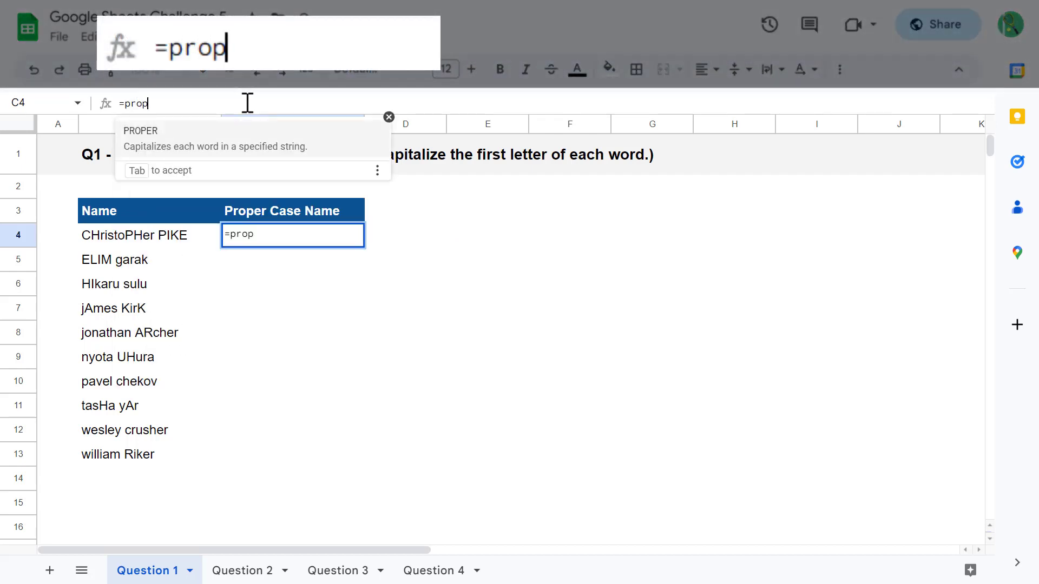
pyautogui.press('Tab')
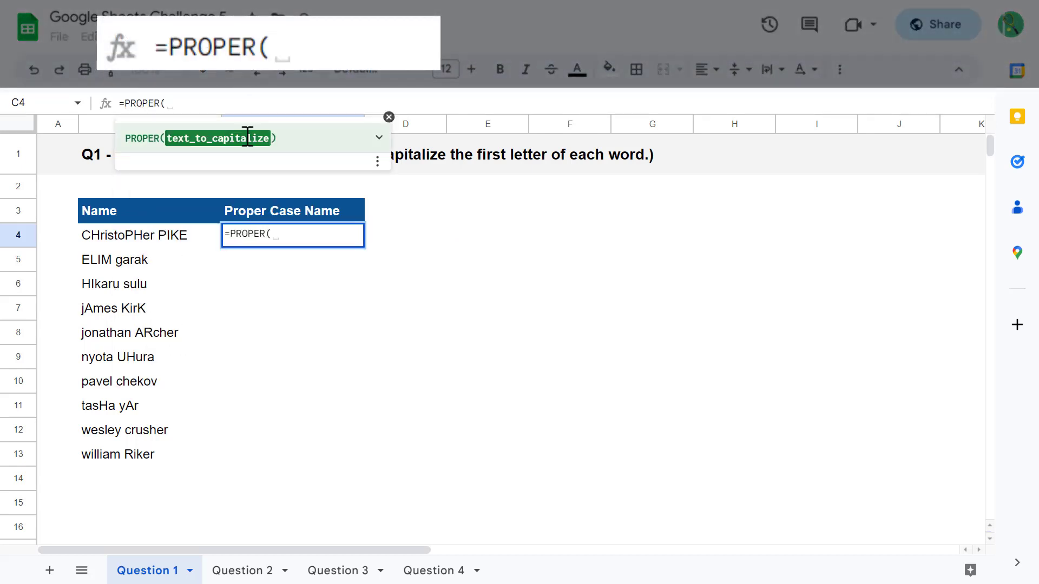
pyautogui.click(202, 235)
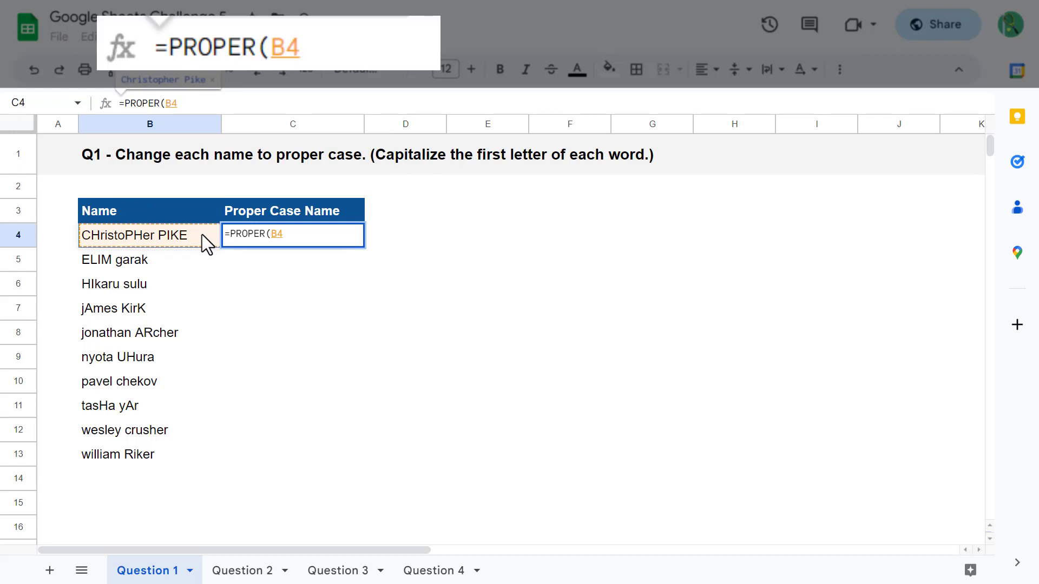
pyautogui.write(')')
pyautogui.press('Return')
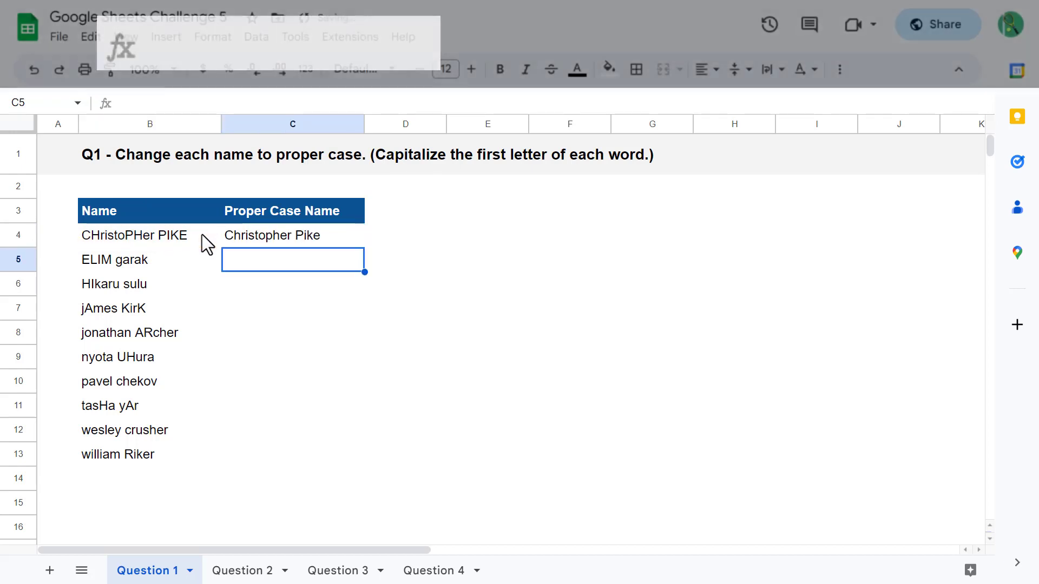
# - Fill the proper-case formula from C4 down through C13
pyautogui.click(313, 241)
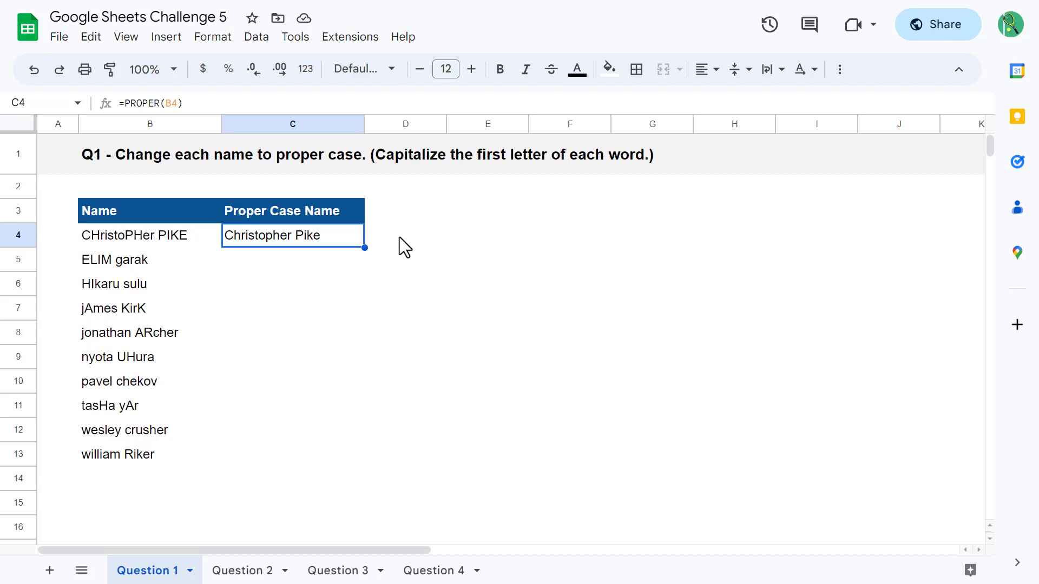
pyautogui.moveTo(364, 248); pyautogui.dragTo(360, 455)
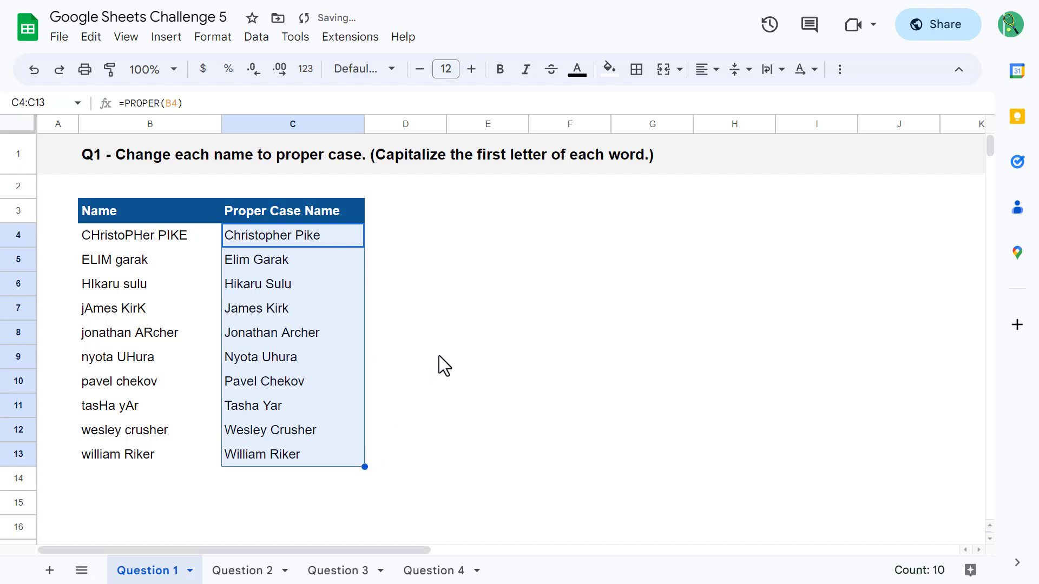
pyautogui.click(450, 309)
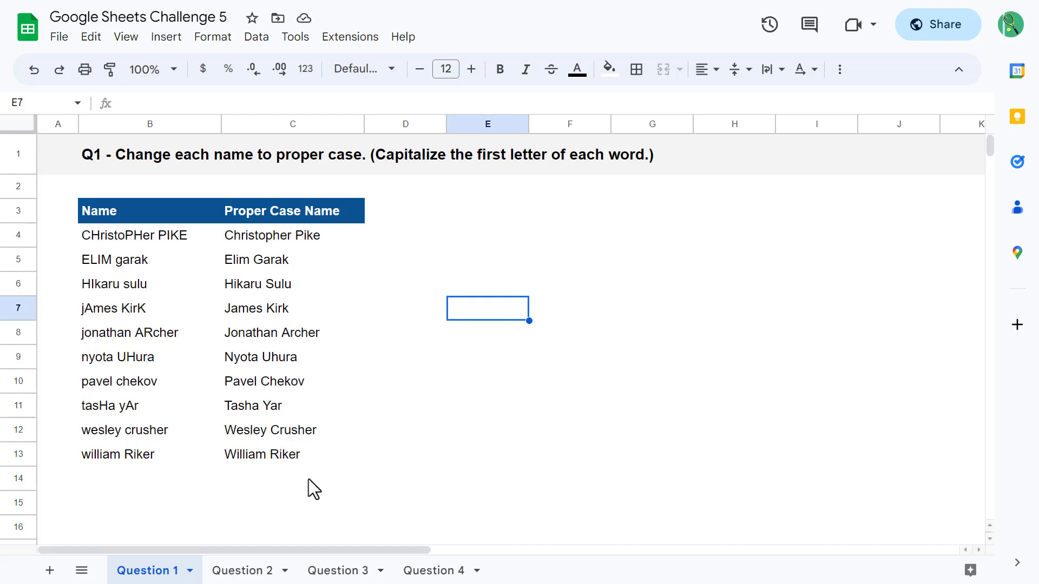
# - On the Question 2 sheet, enter =LEN(B4) in cell C4 to calculate the length of the first name
pyautogui.click(271, 574)
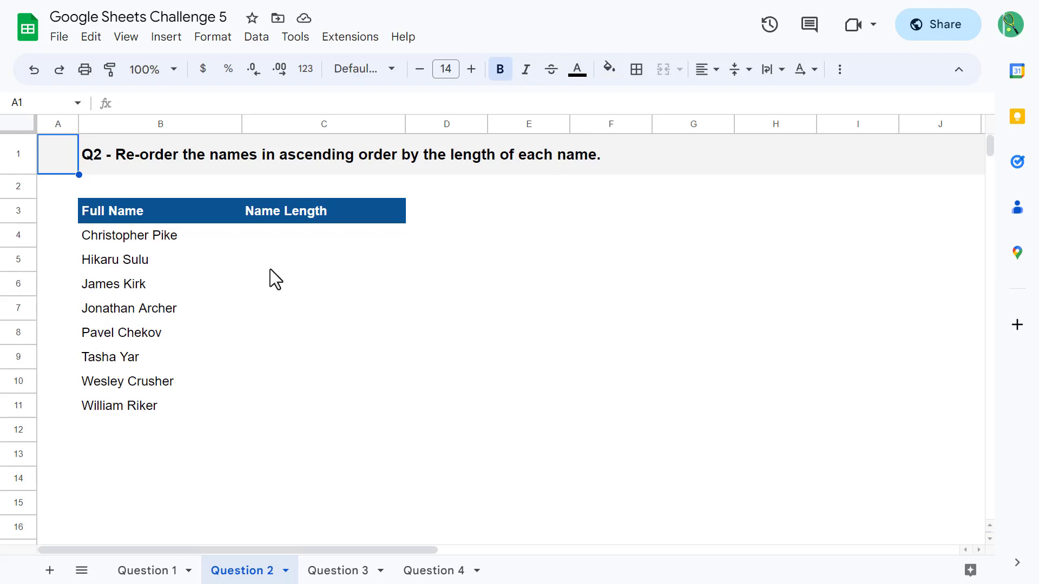
pyautogui.click(273, 238)
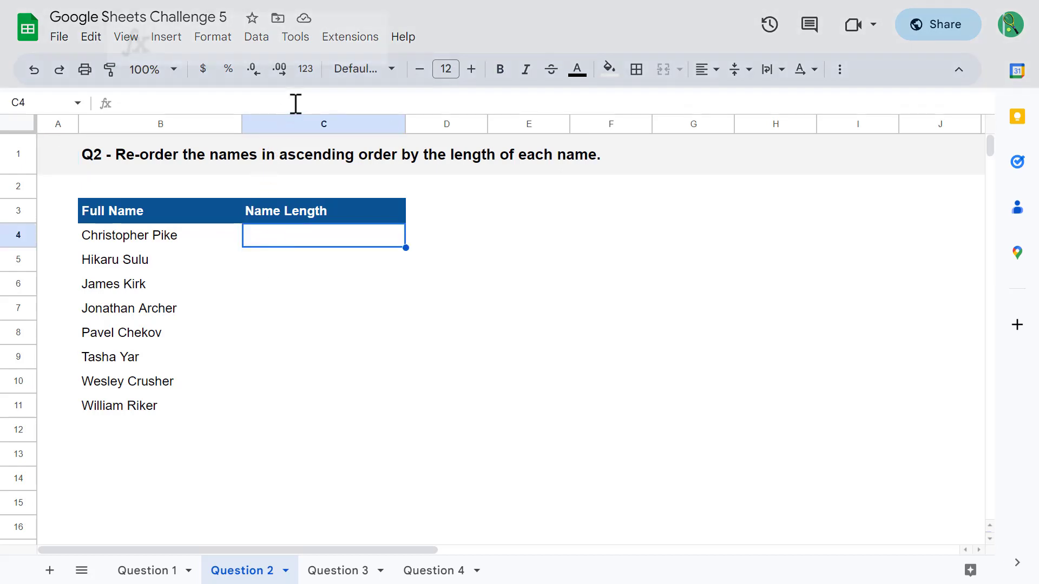
pyautogui.click(296, 103)
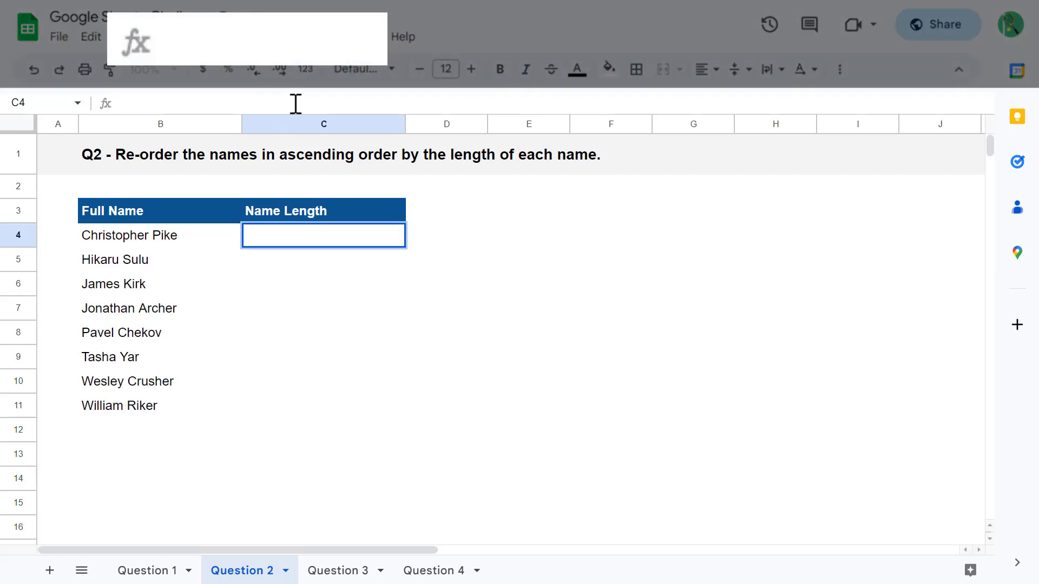
pyautogui.write('=len')
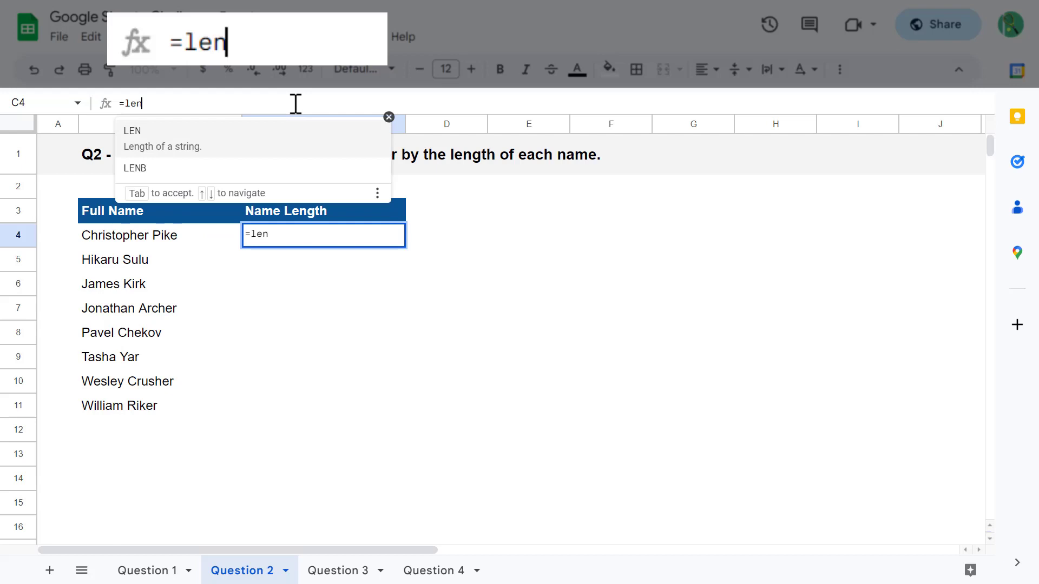
pyautogui.press('Tab')
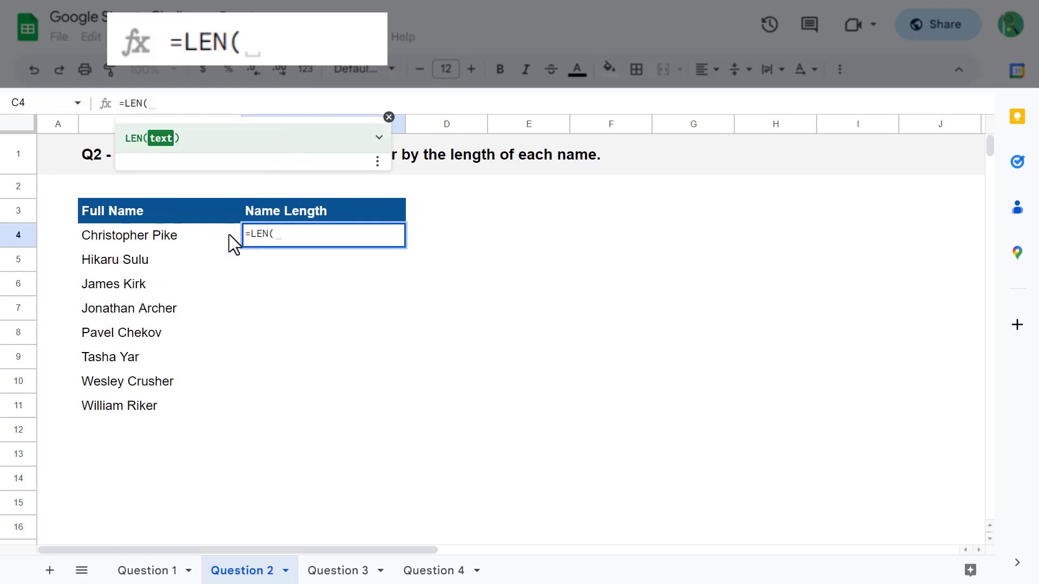
pyautogui.click(197, 237)
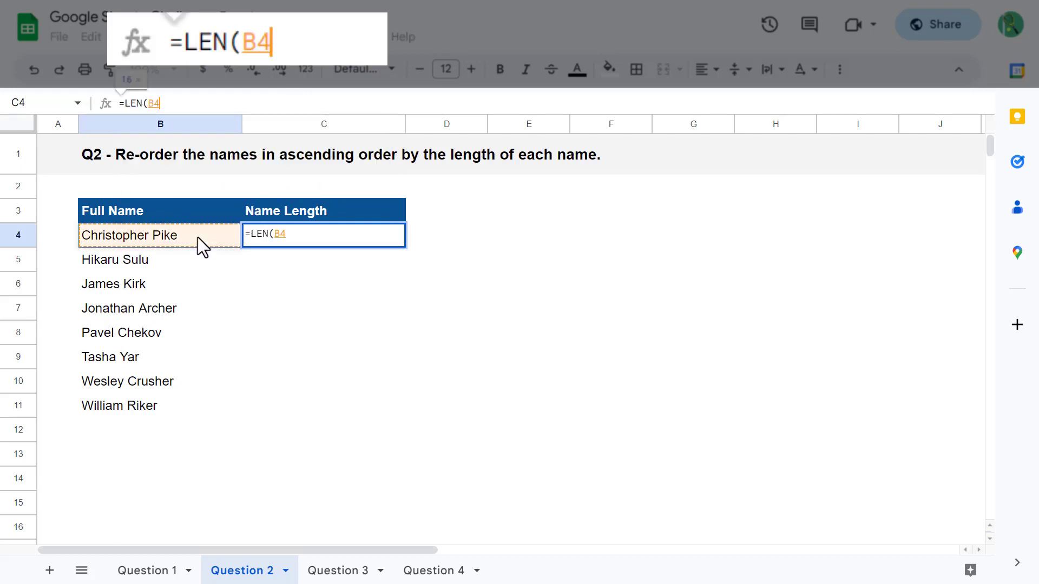
pyautogui.write(')')
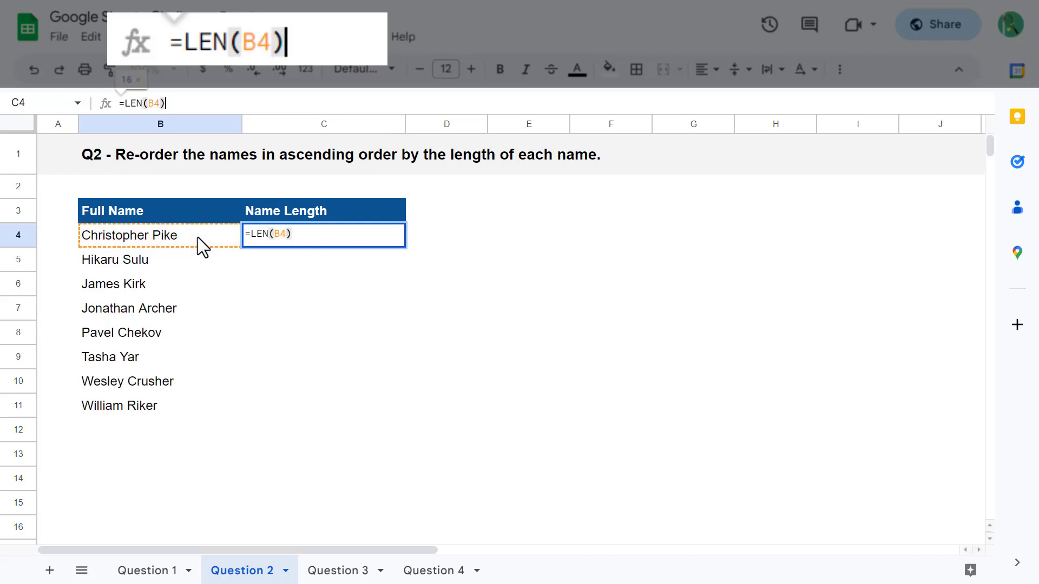
pyautogui.press('Return')
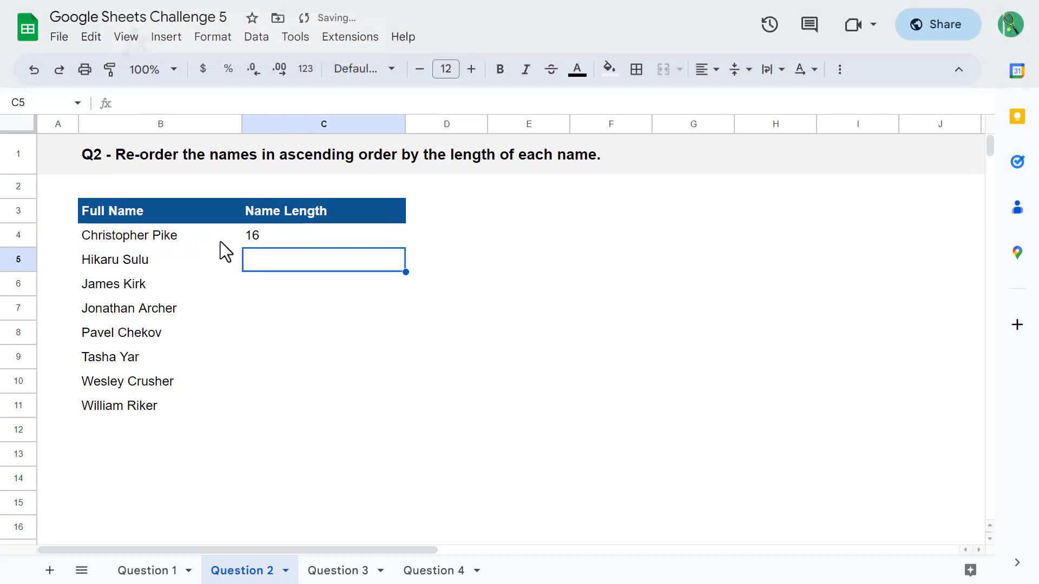
# - Fill the name-length formula from C4 down through C11
pyautogui.click(306, 239)
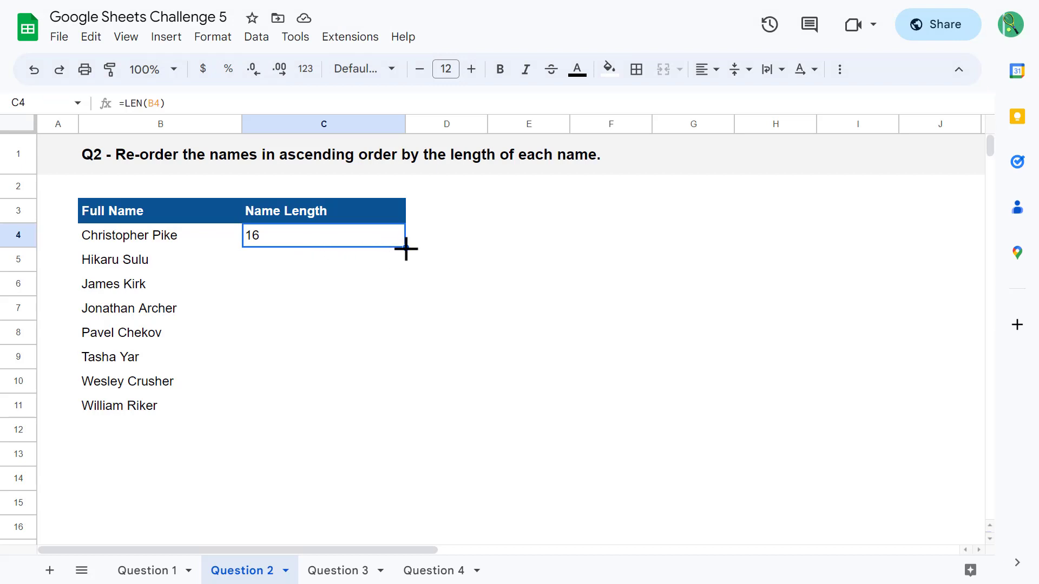
pyautogui.moveTo(406, 247); pyautogui.dragTo(405, 414)
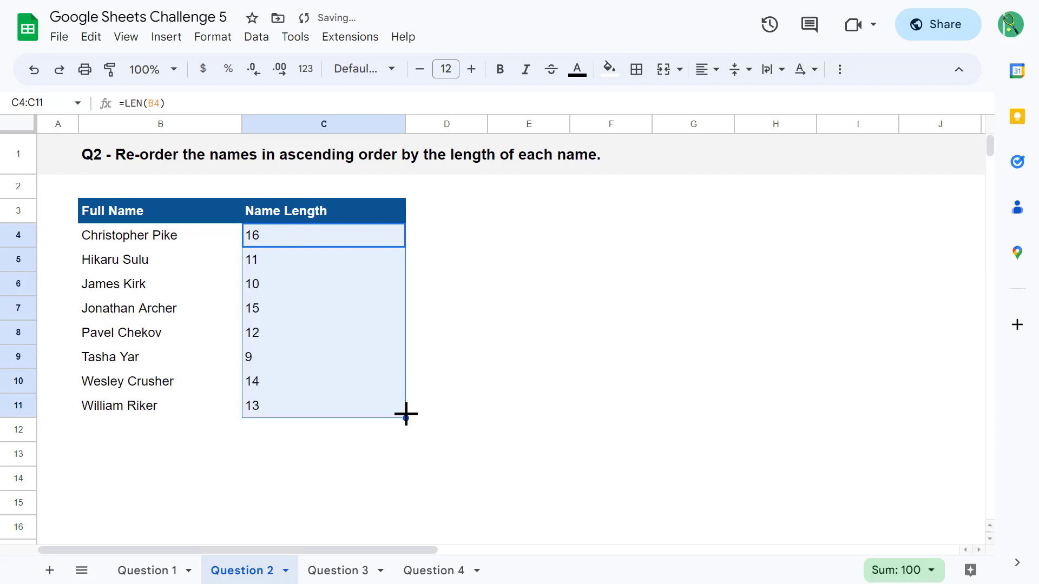
pyautogui.click(509, 265)
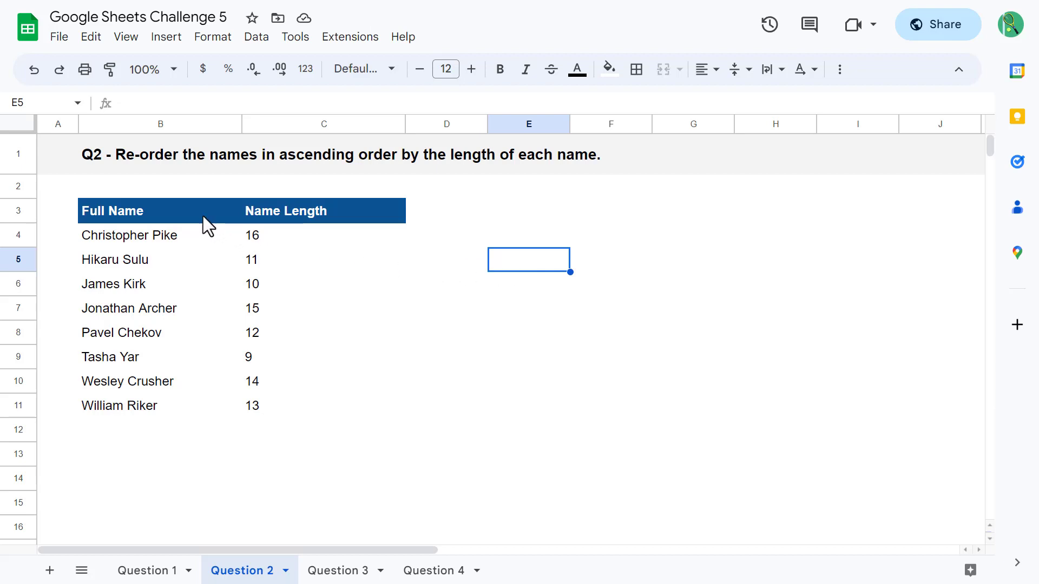
# - Sort the range B3:C11 by Name Length in ascending order, treating the first row as a header
pyautogui.moveTo(204, 216); pyautogui.dragTo(342, 415)
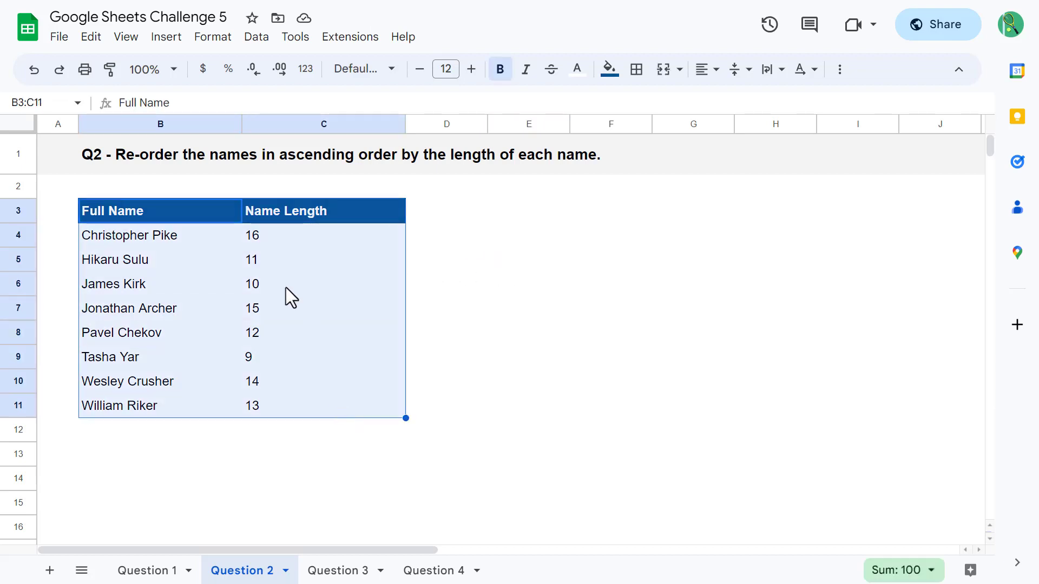
pyautogui.click(256, 38)
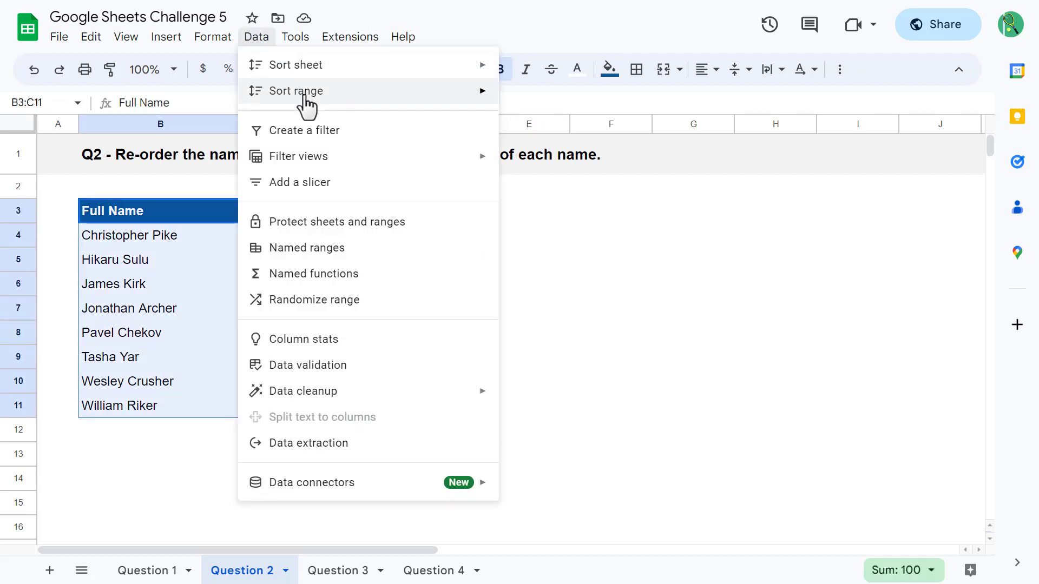
pyautogui.moveTo(306, 98)
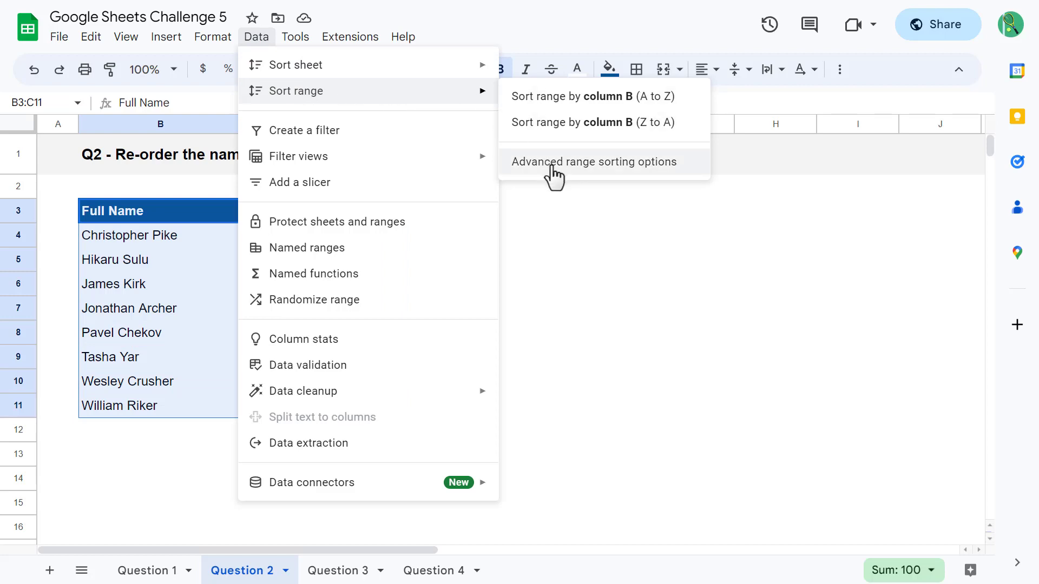
pyautogui.click(621, 169)
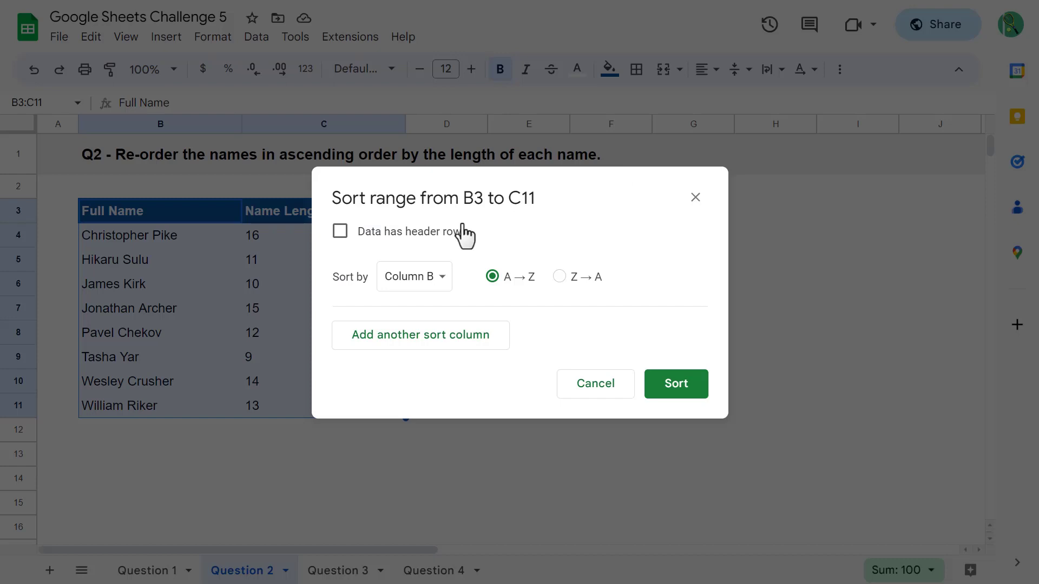
pyautogui.click(340, 232)
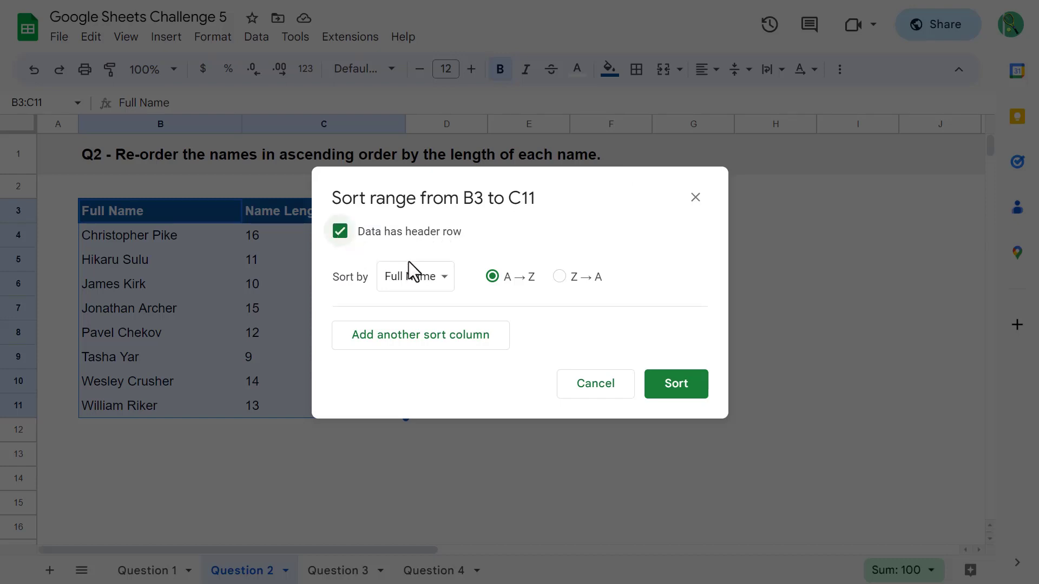
pyautogui.click(444, 287)
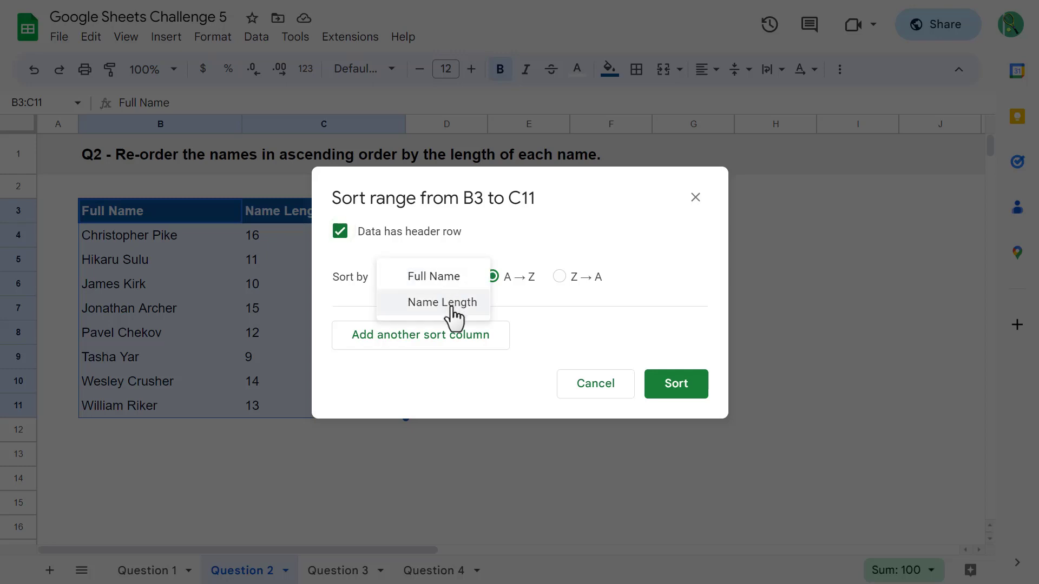
pyautogui.click(453, 305)
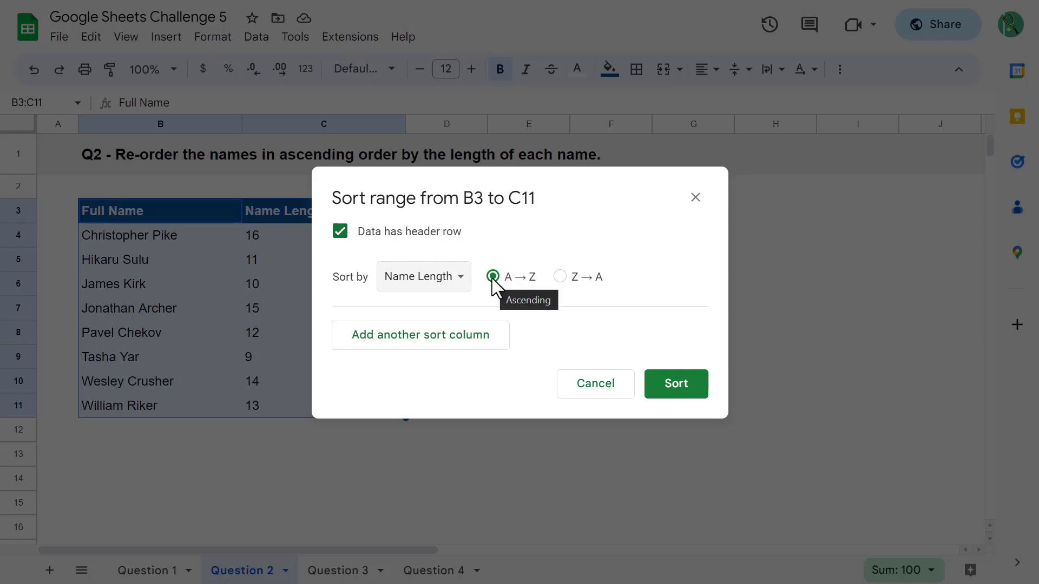
pyautogui.click(661, 385)
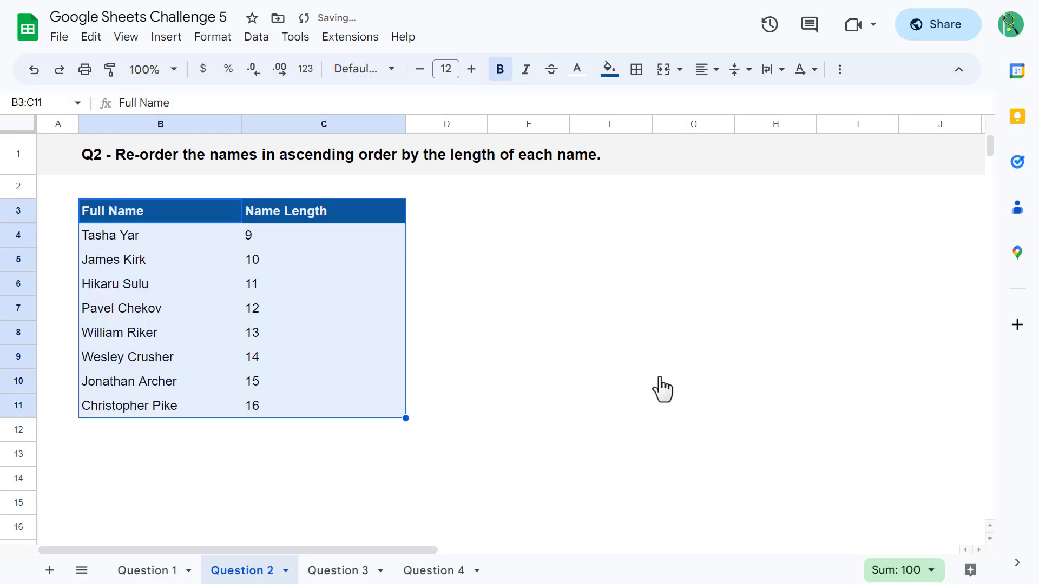
pyautogui.click(514, 278)
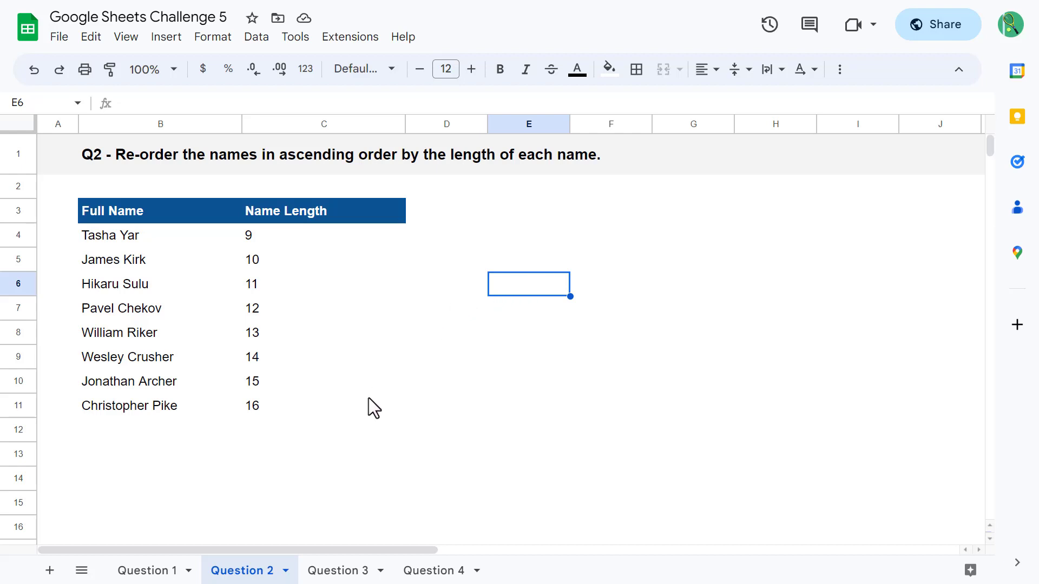
# - On the Question 3 sheet, enter =INDEX(SPLIT(B4," "),1) in cell C4 to extract the first name
pyautogui.click(368, 572)
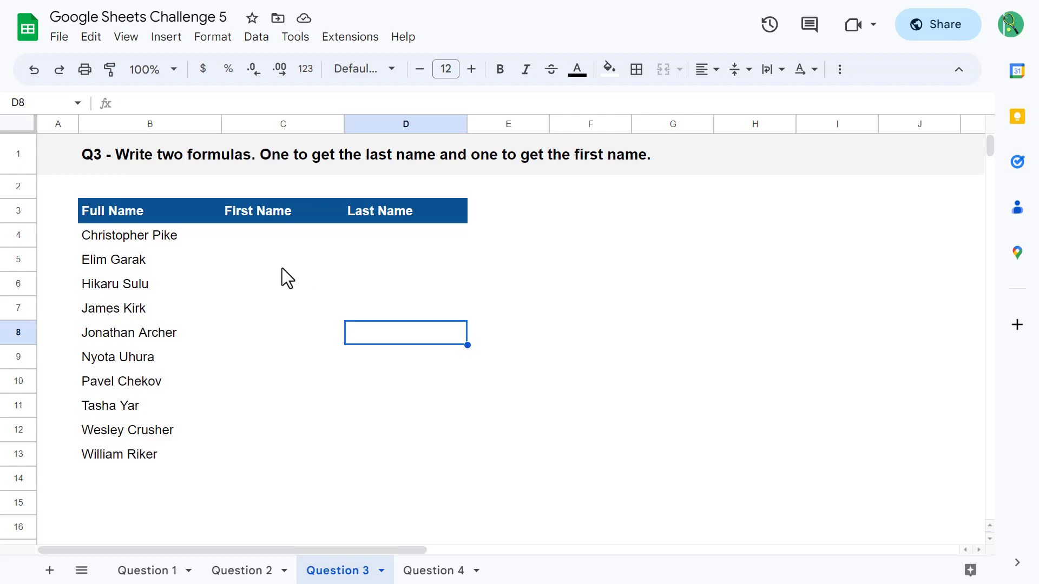
pyautogui.click(251, 239)
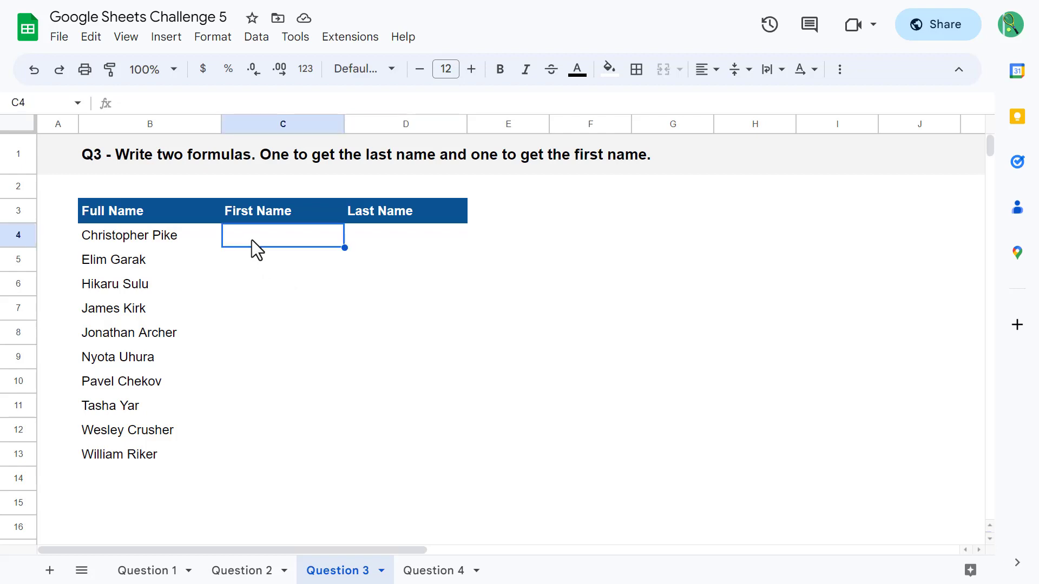
pyautogui.click(290, 102)
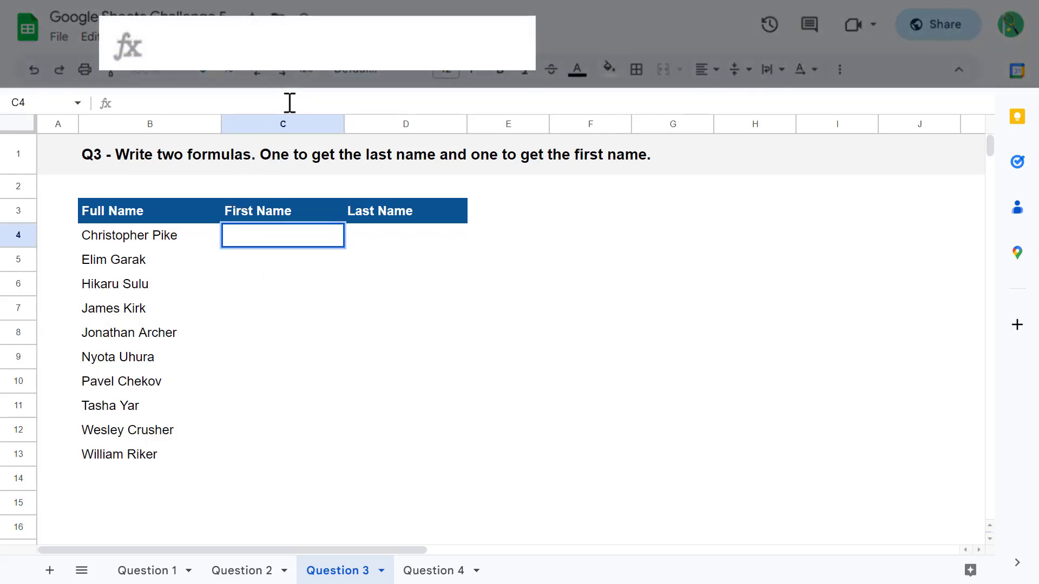
pyautogui.write('=in')
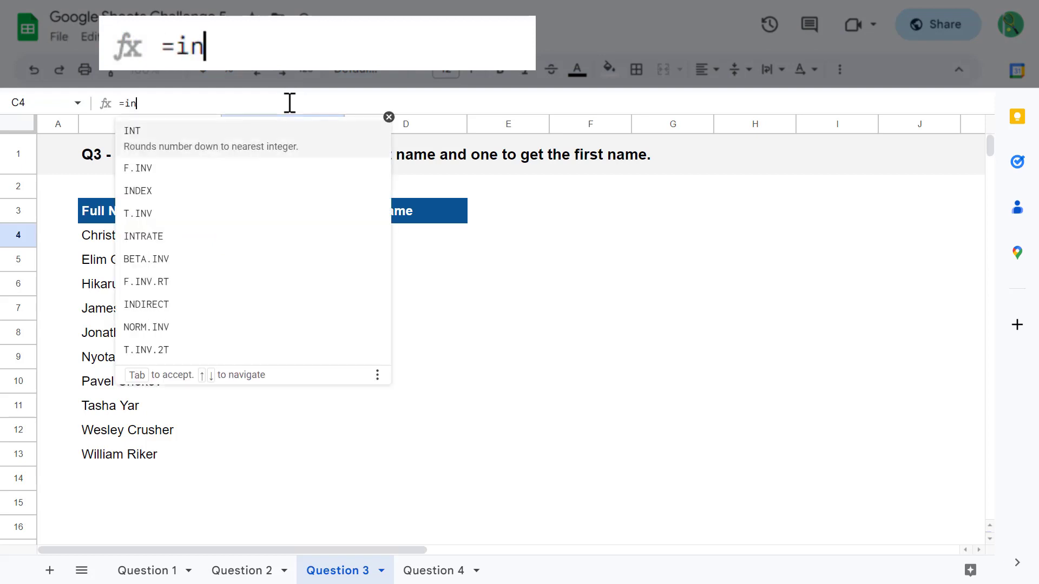
pyautogui.write('dex(split(')
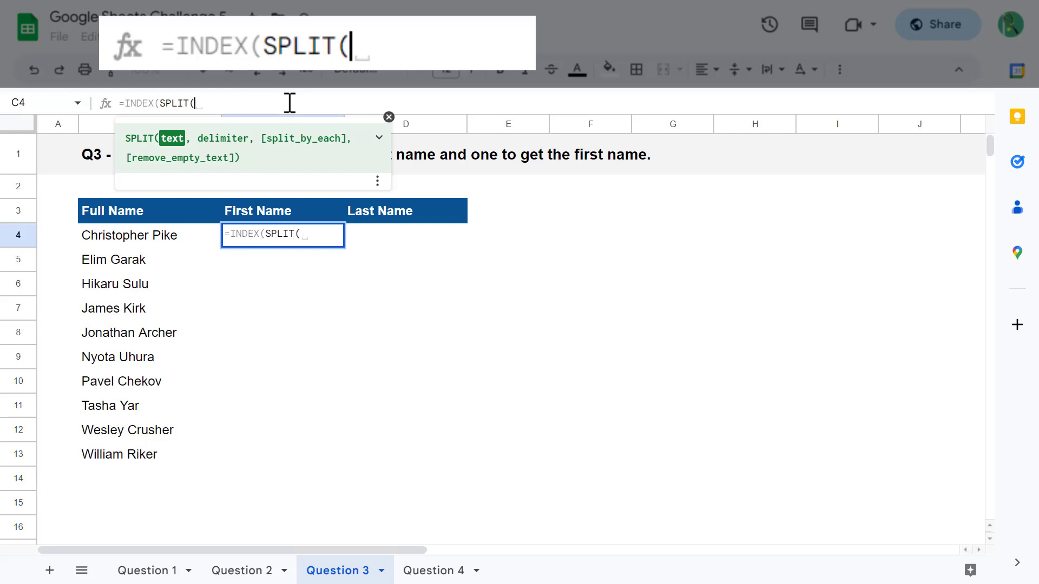
pyautogui.click(196, 238)
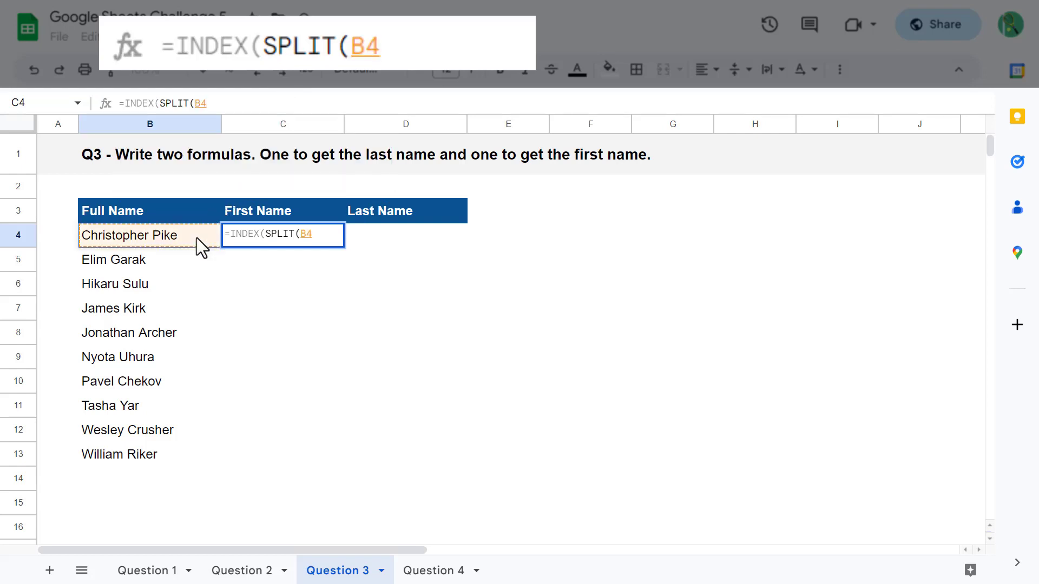
pyautogui.write(',')
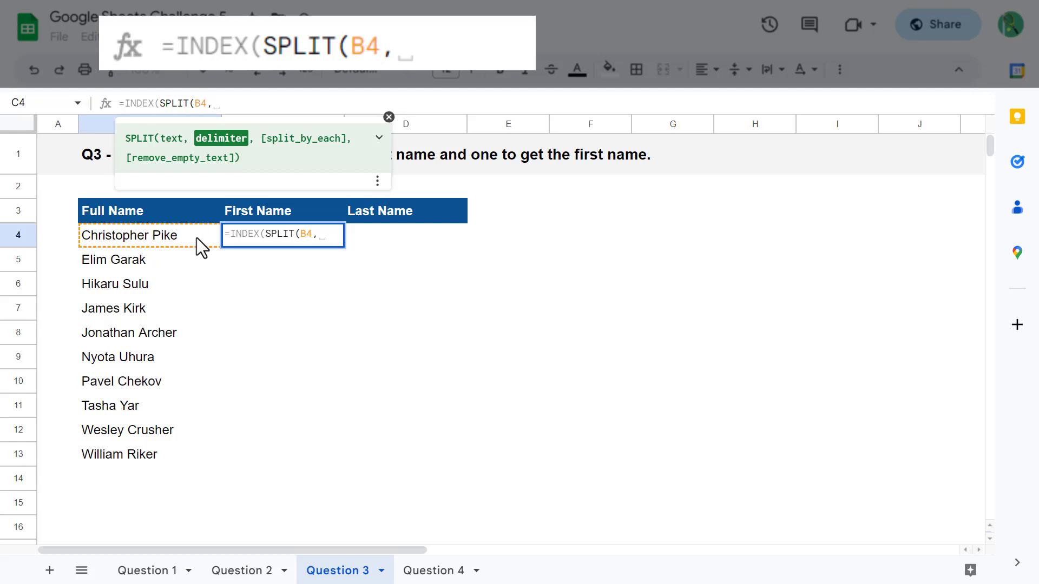
pyautogui.write('" ")')
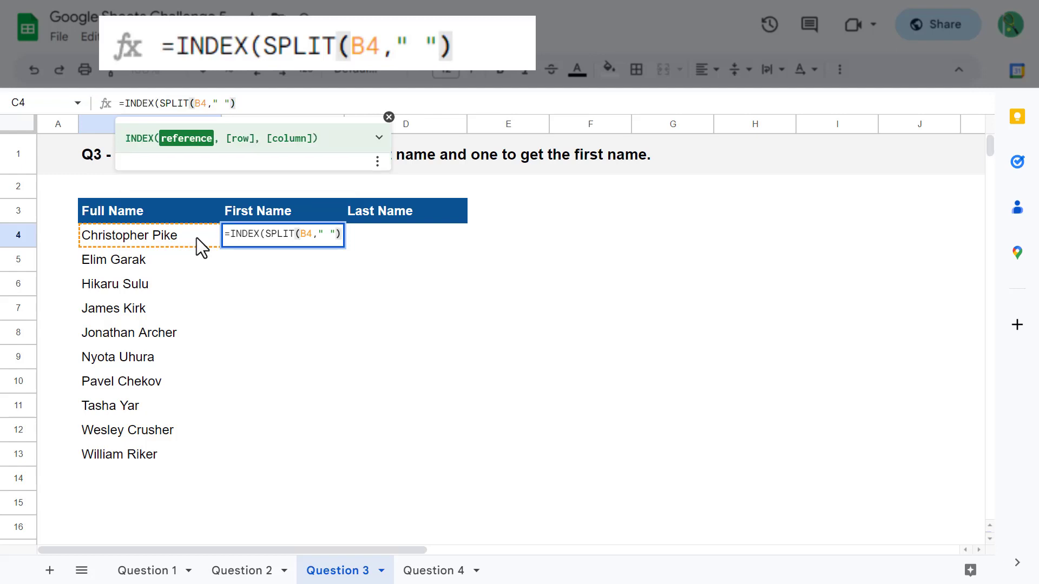
pyautogui.write(',')
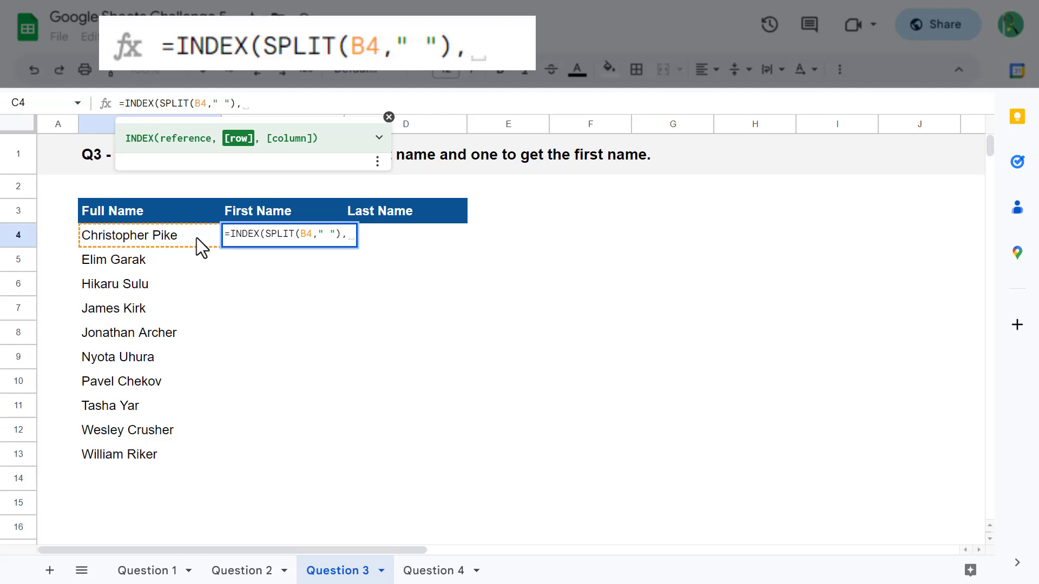
pyautogui.write('1')
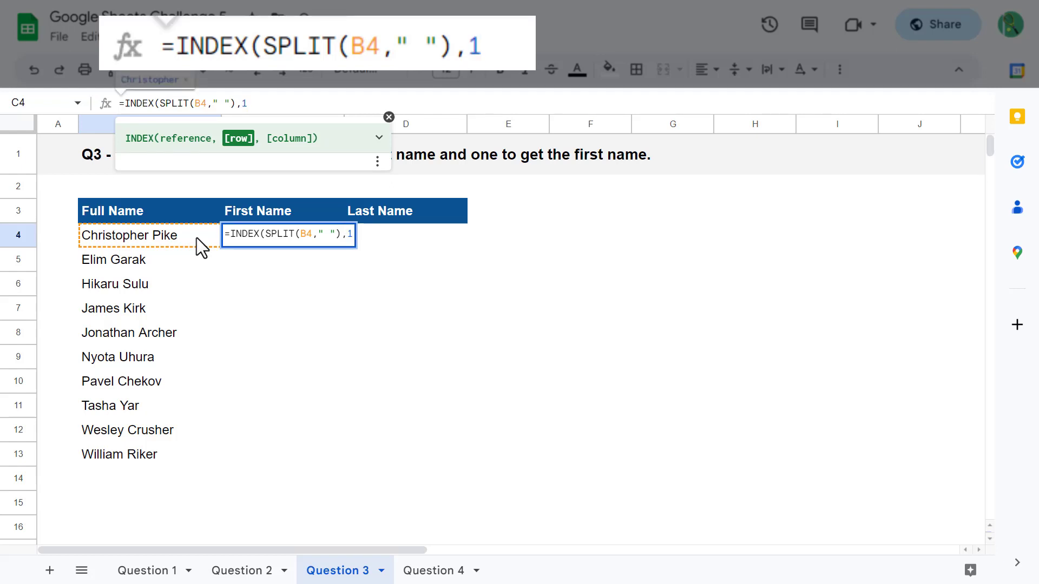
pyautogui.write(')')
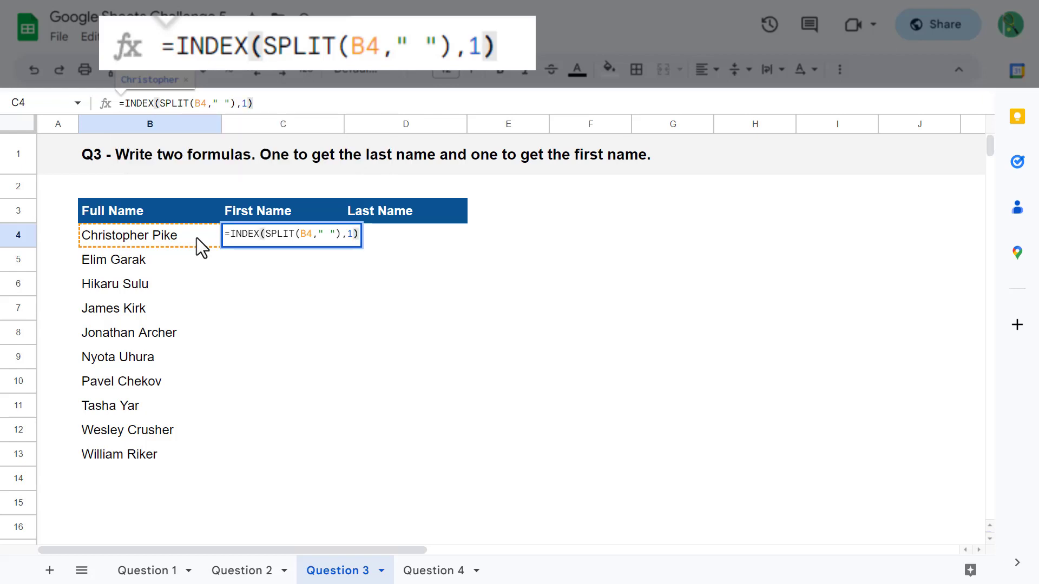
pyautogui.press('Return')
# - Fill the first-name formula from C4 down through C13
pyautogui.click(301, 236)
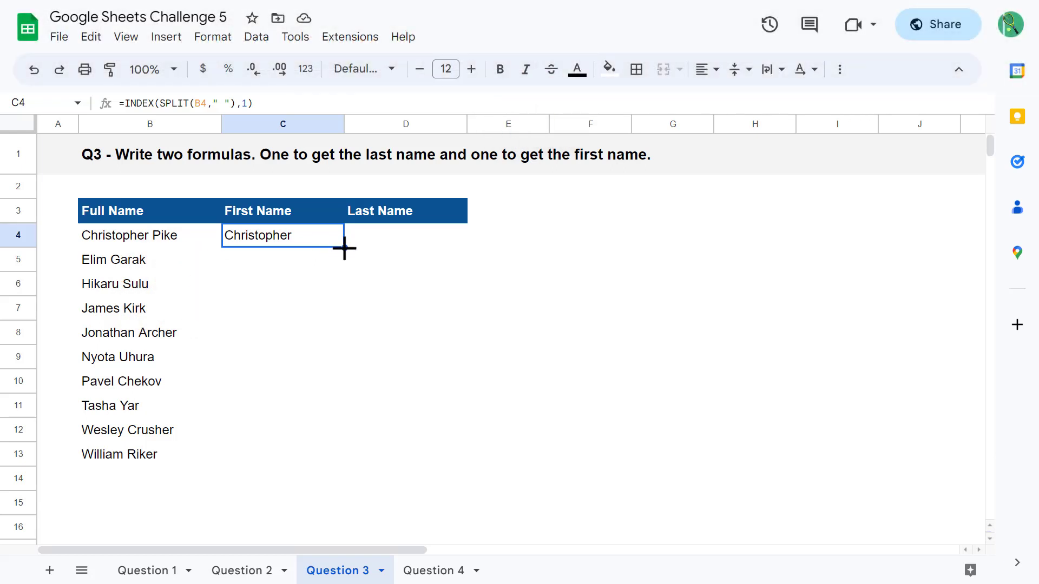
pyautogui.moveTo(345, 247); pyautogui.dragTo(333, 452)
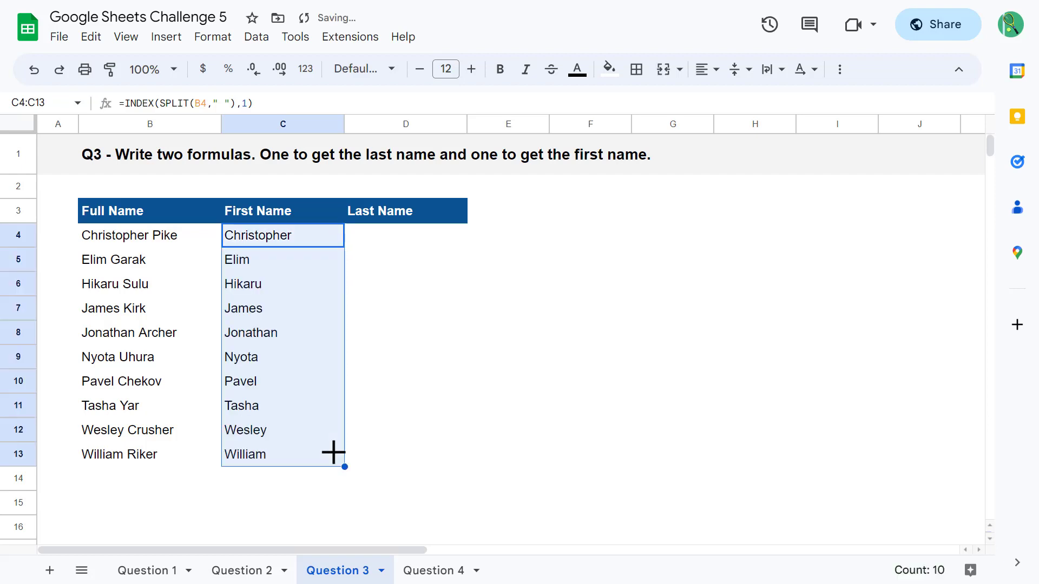
pyautogui.click(436, 310)
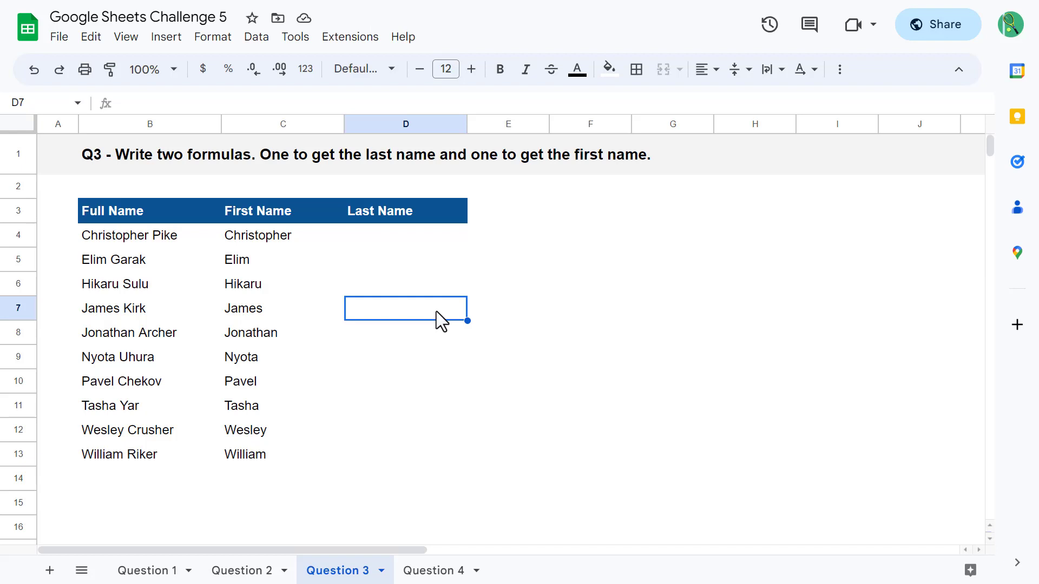
# - Enter =INDEX(SPLIT(B4," "),2) in cell D4 to extract the last name
pyautogui.click(424, 238)
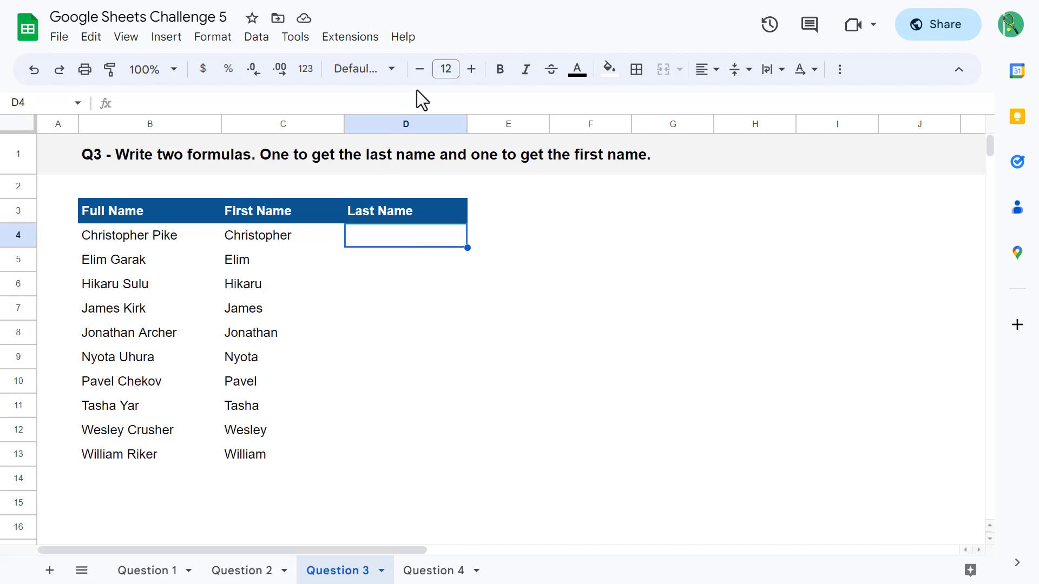
pyautogui.click(425, 102)
pyautogui.write('=ind')
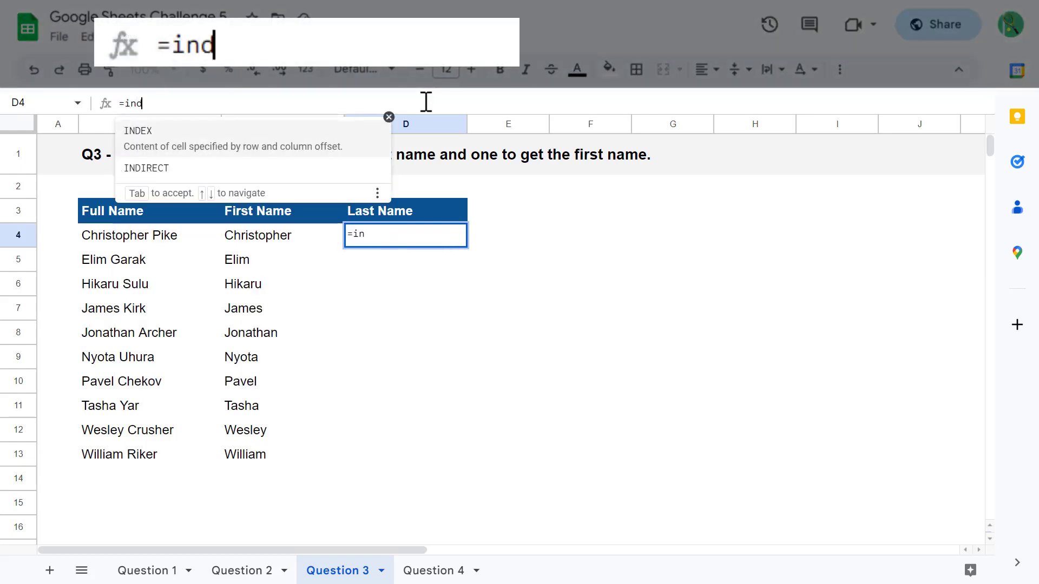
pyautogui.press('Tab')
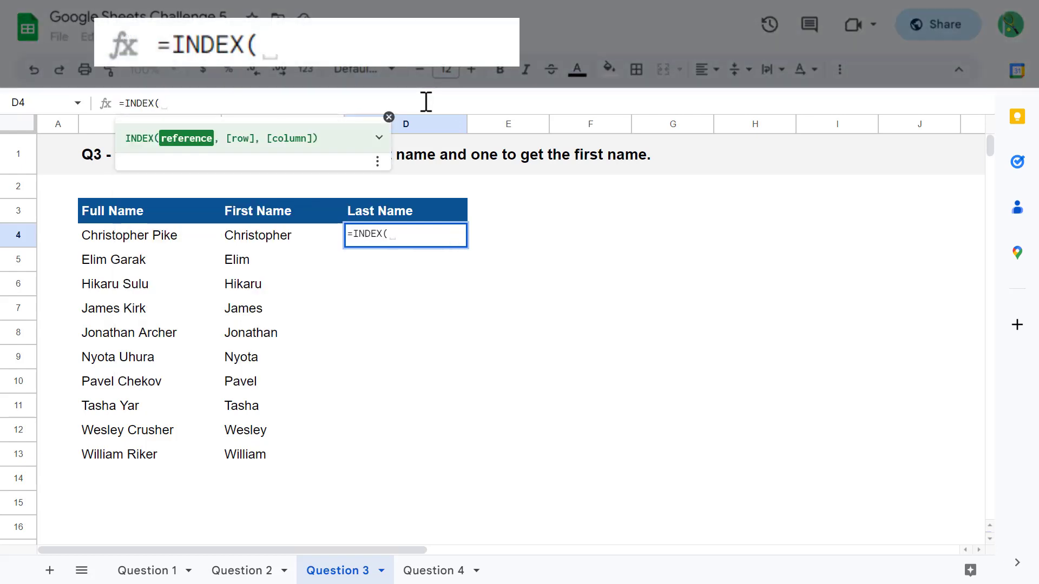
pyautogui.write('spl')
pyautogui.press('Tab')
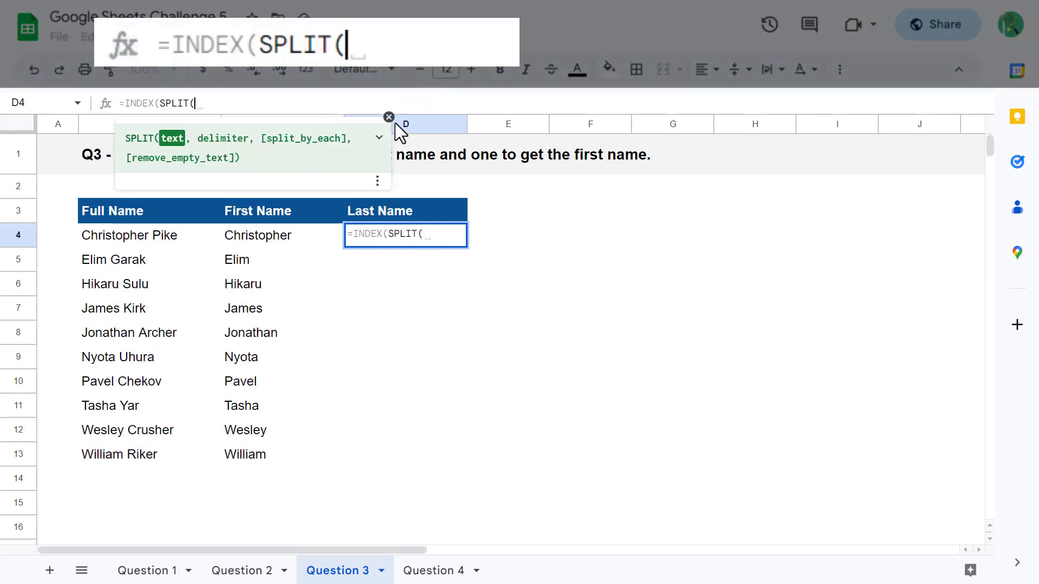
pyautogui.click(165, 234)
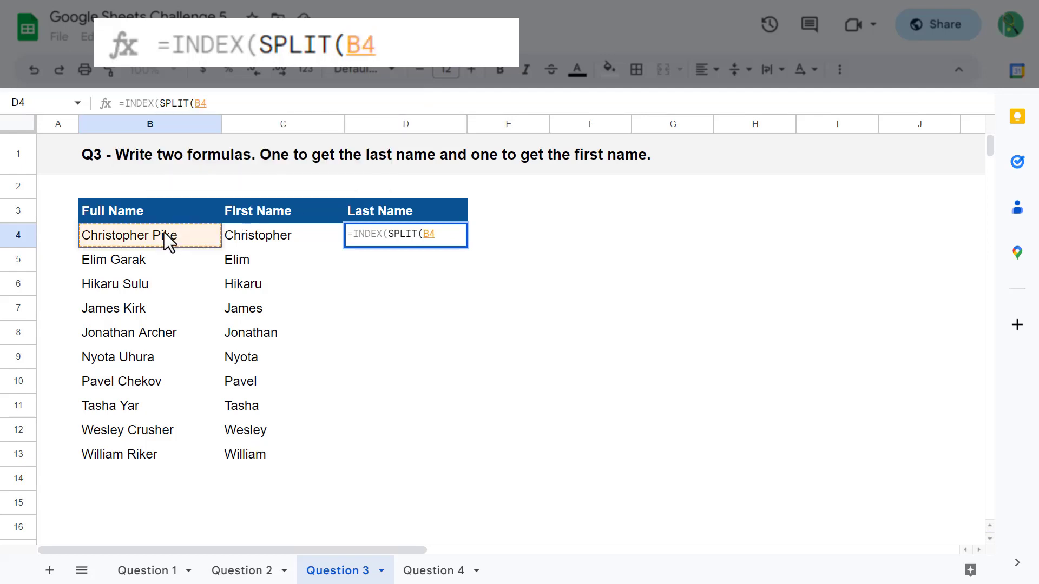
pyautogui.write(',')
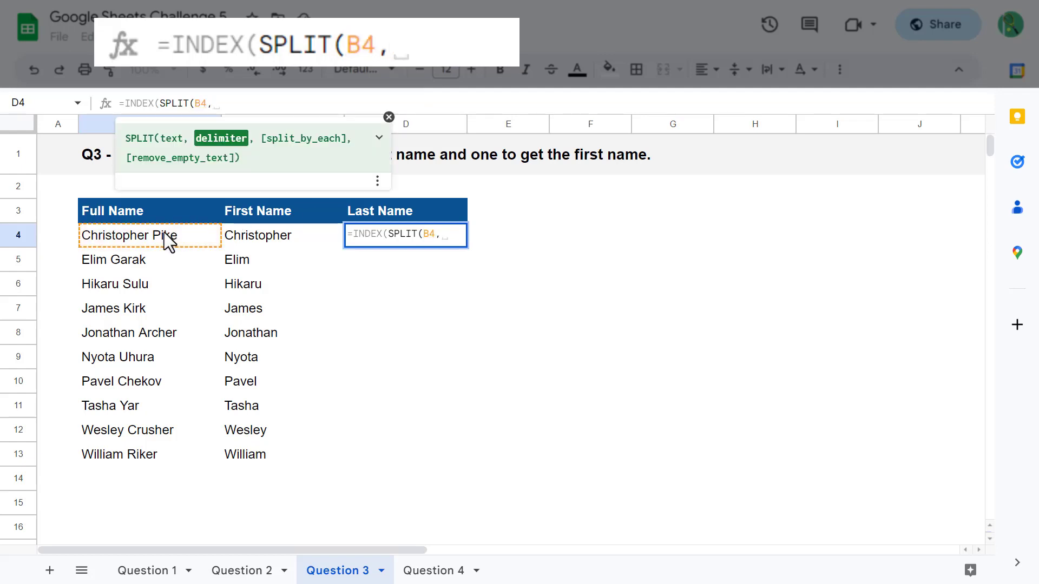
pyautogui.write('" ')
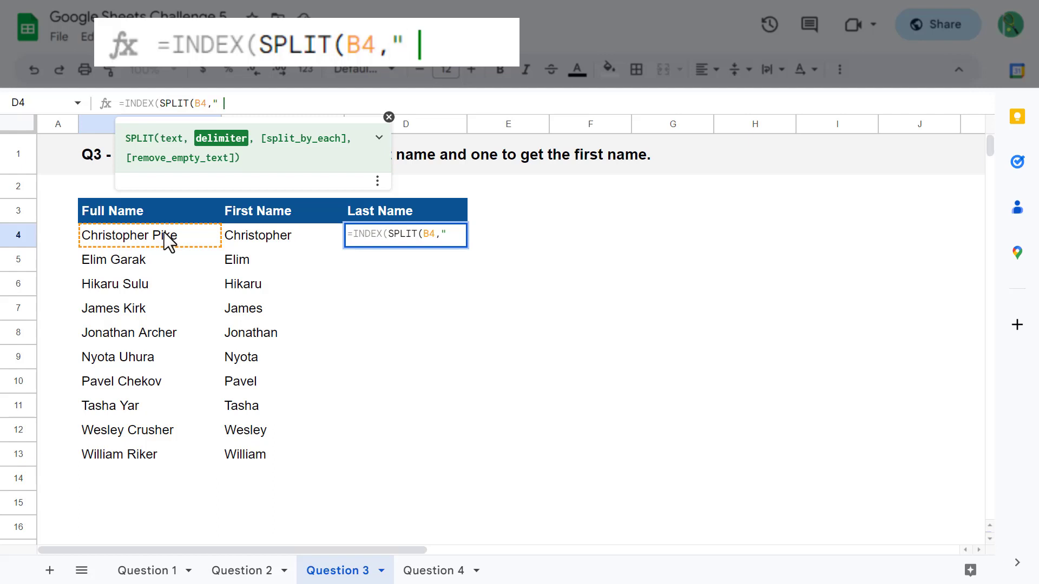
pyautogui.write('"),')
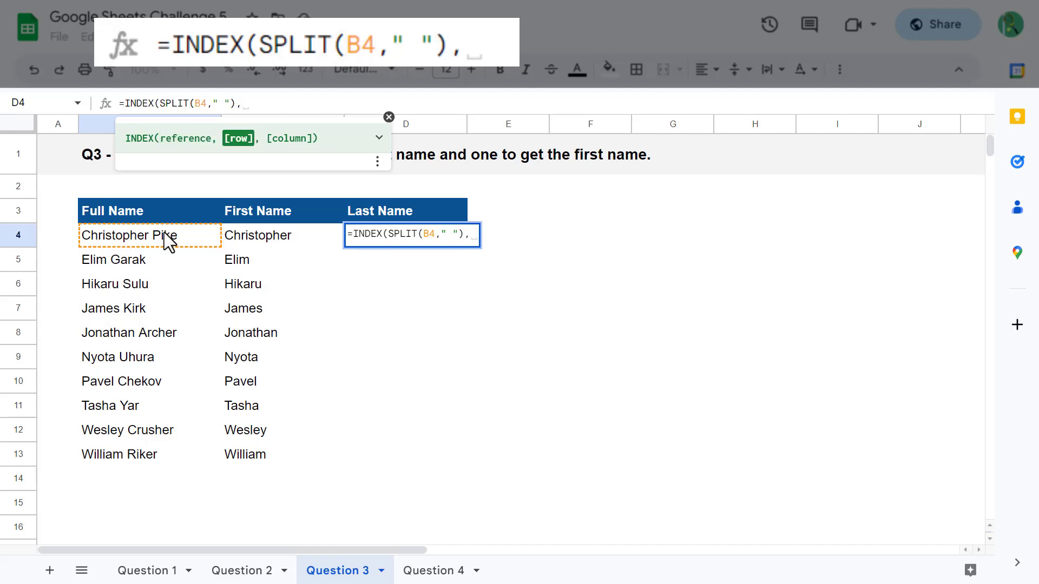
pyautogui.write(' 2')
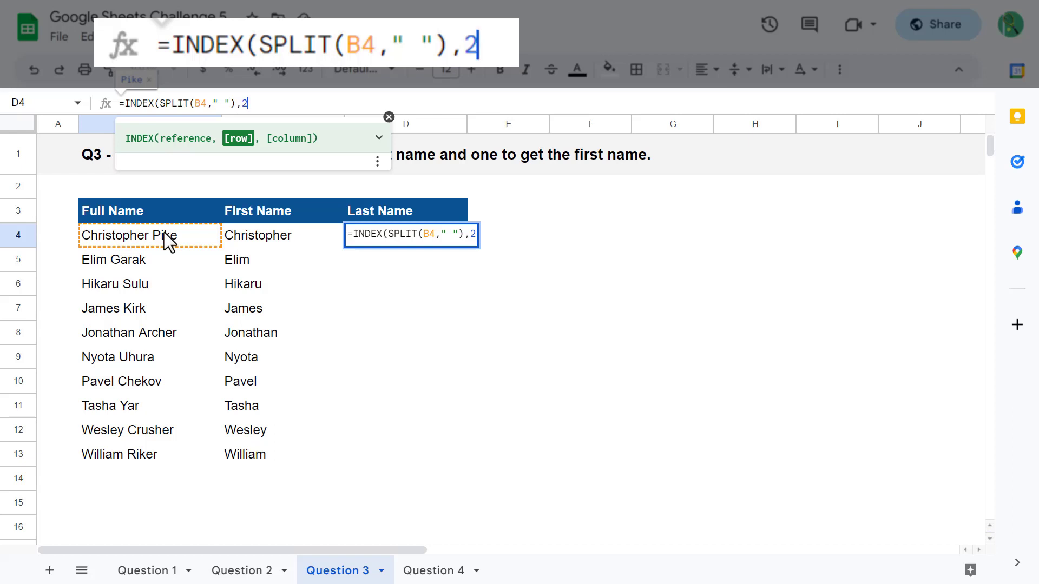
pyautogui.write(')')
pyautogui.press('Return')
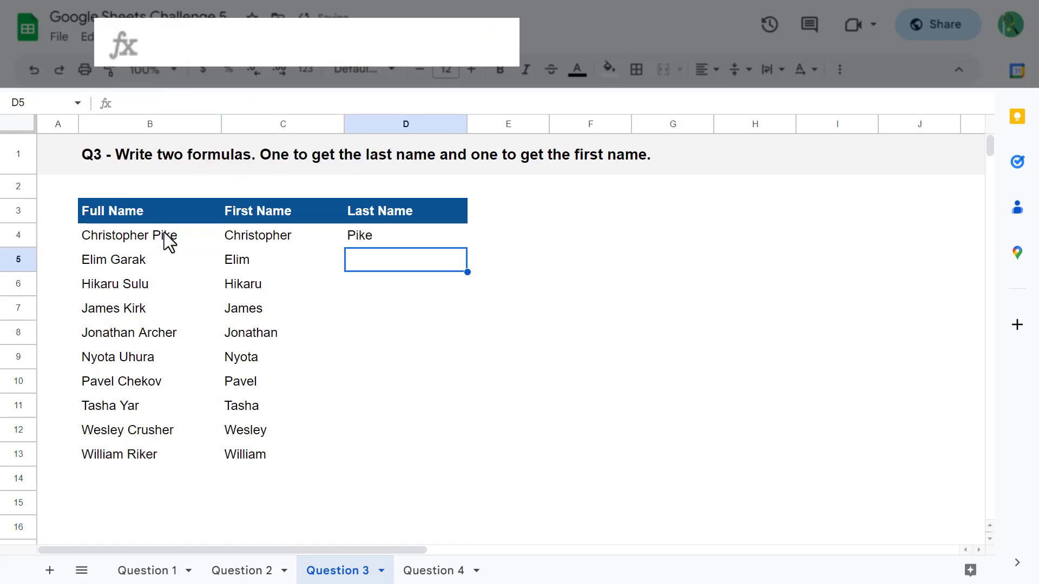
# - Fill the last-name formula from D4 down through D13
pyautogui.click(423, 239)
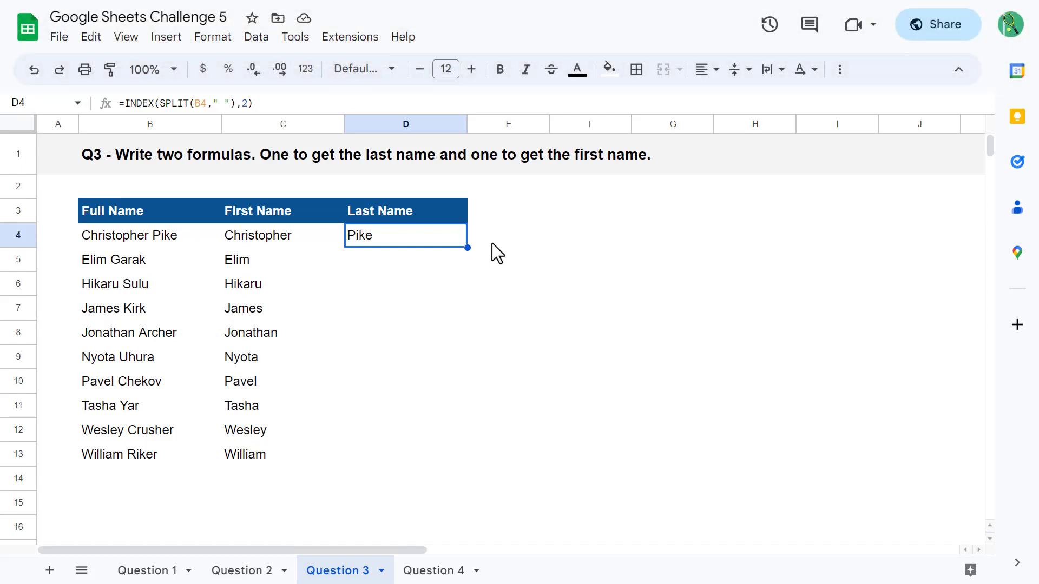
pyautogui.moveTo(467, 247); pyautogui.dragTo(467, 453)
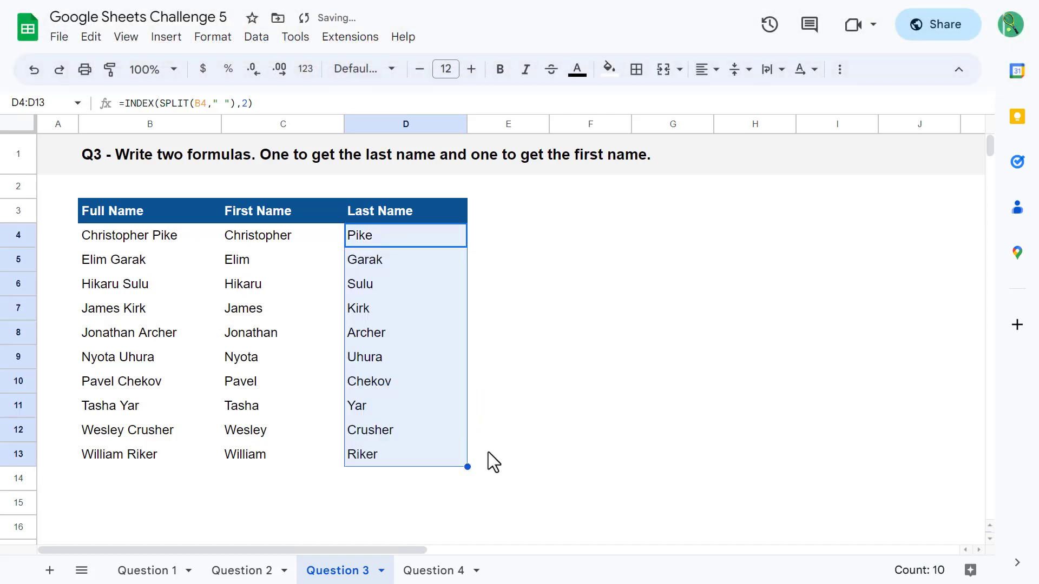
pyautogui.click(567, 450)
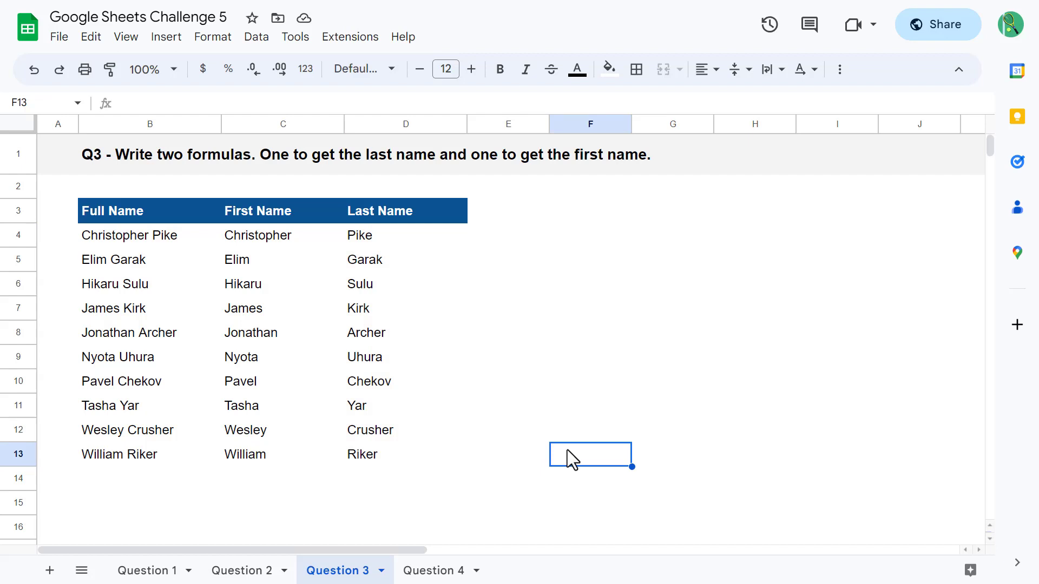
# - On the Question 4 sheet, enter =CONCATENATE(B4,", ",C4) in cell D4 to combine the last and first names
pyautogui.click(464, 572)
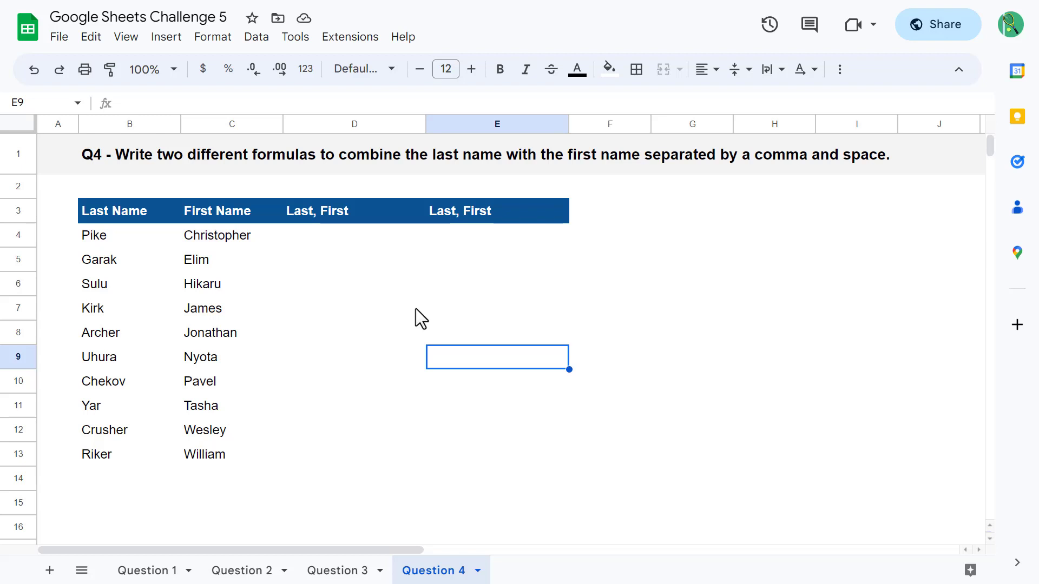
pyautogui.click(341, 240)
pyautogui.click(333, 103)
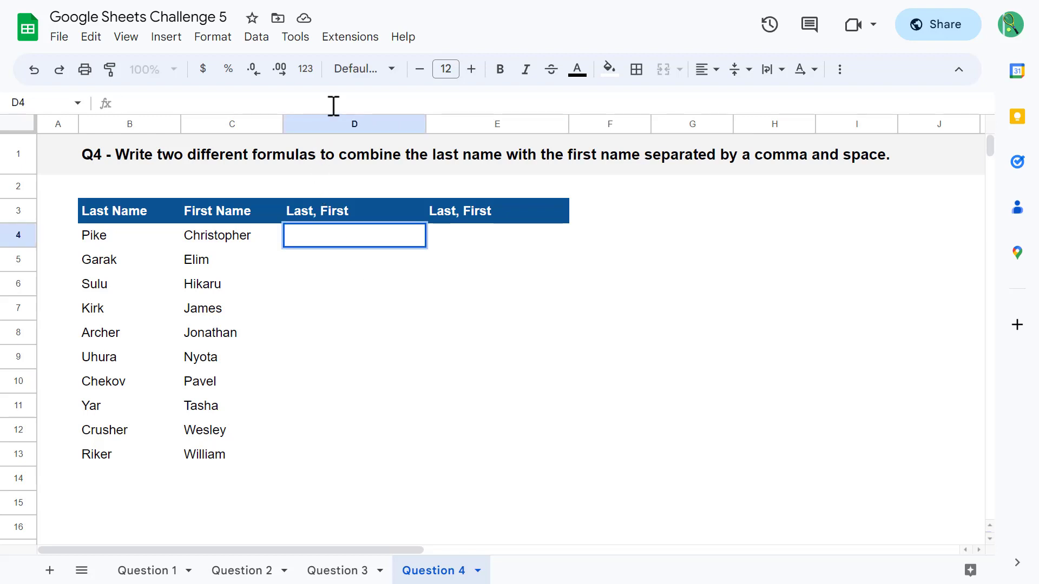
pyautogui.write('=cond')
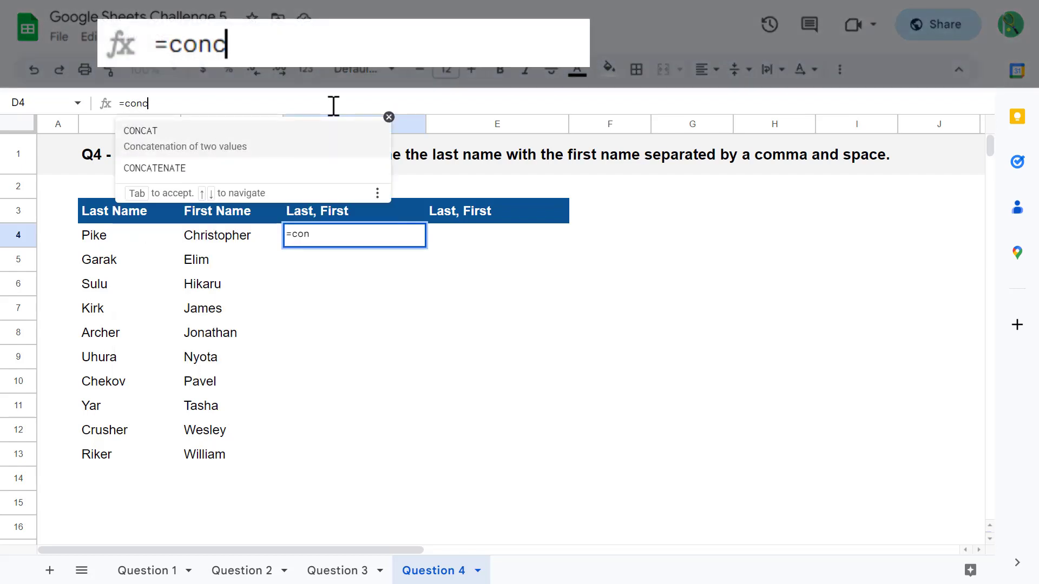
pyautogui.press('BackSpace')
pyautogui.write('cate')
pyautogui.press('Tab')
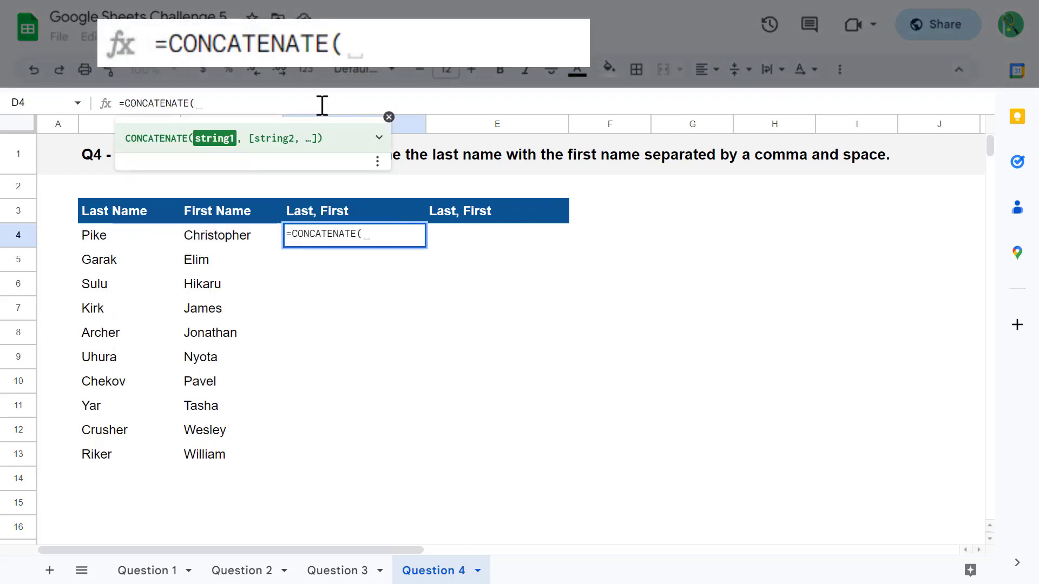
pyautogui.click(139, 239)
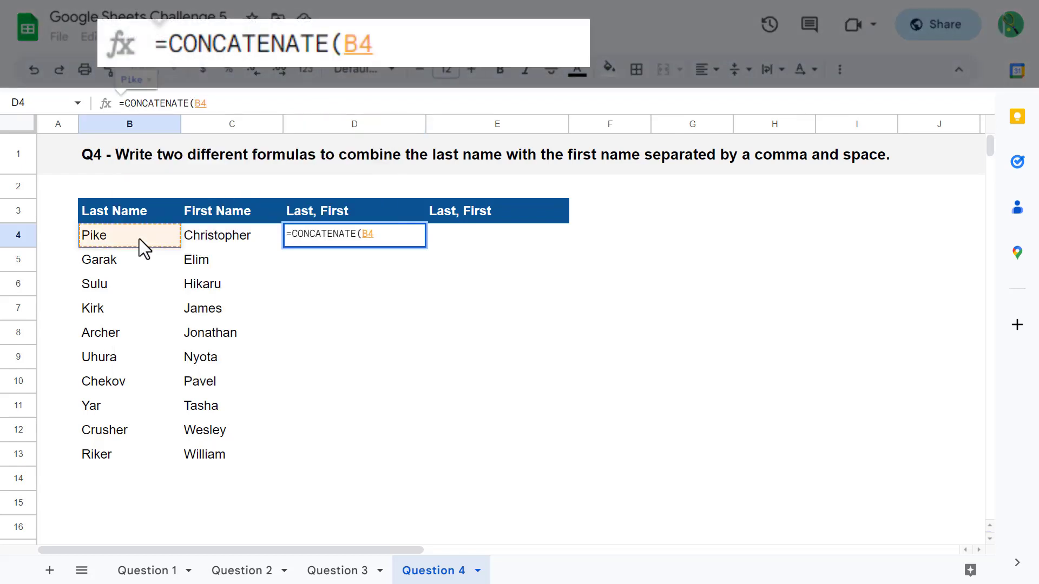
pyautogui.write(',')
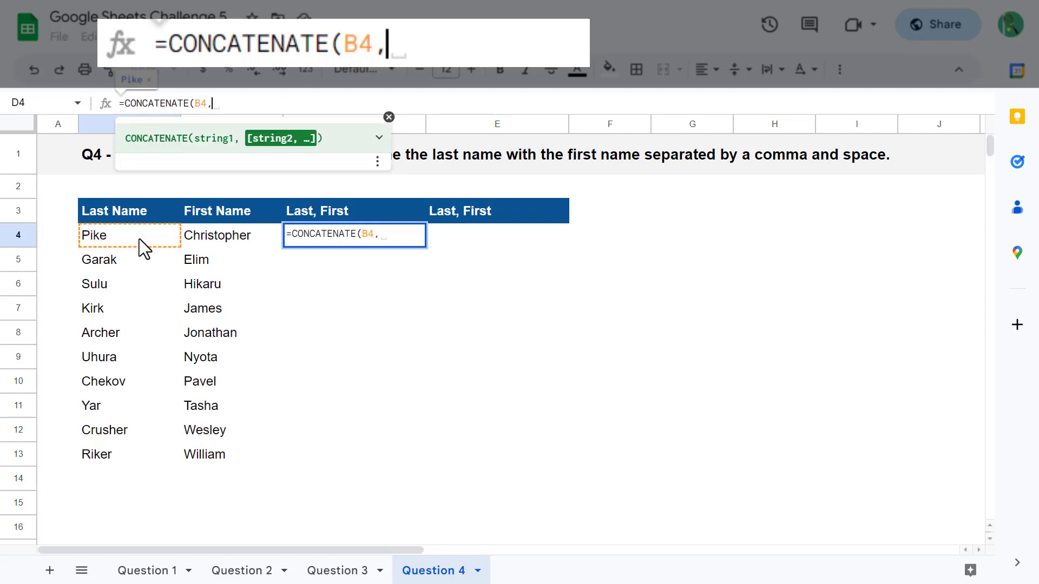
pyautogui.write('"')
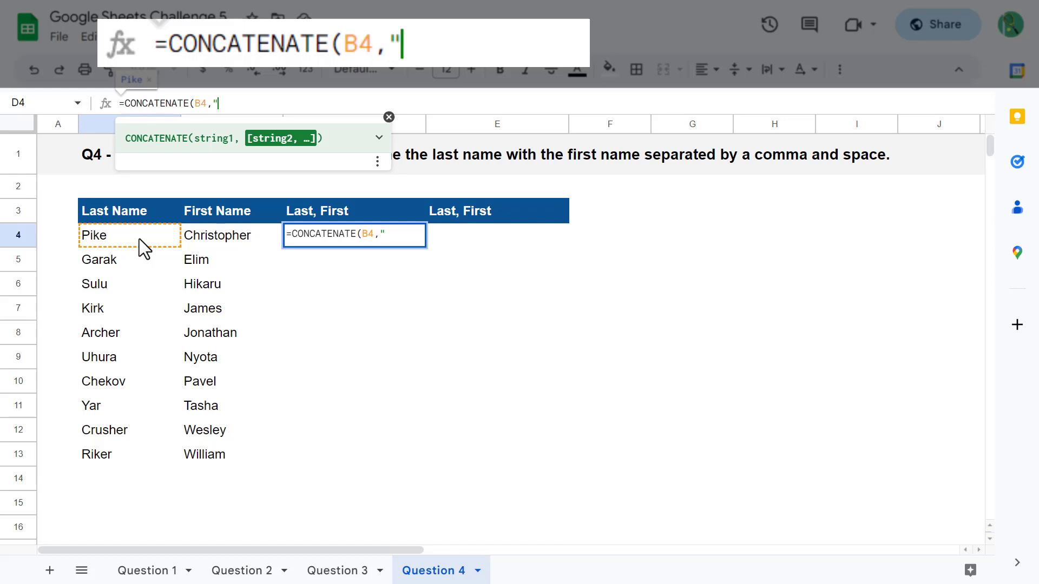
pyautogui.write(', ",')
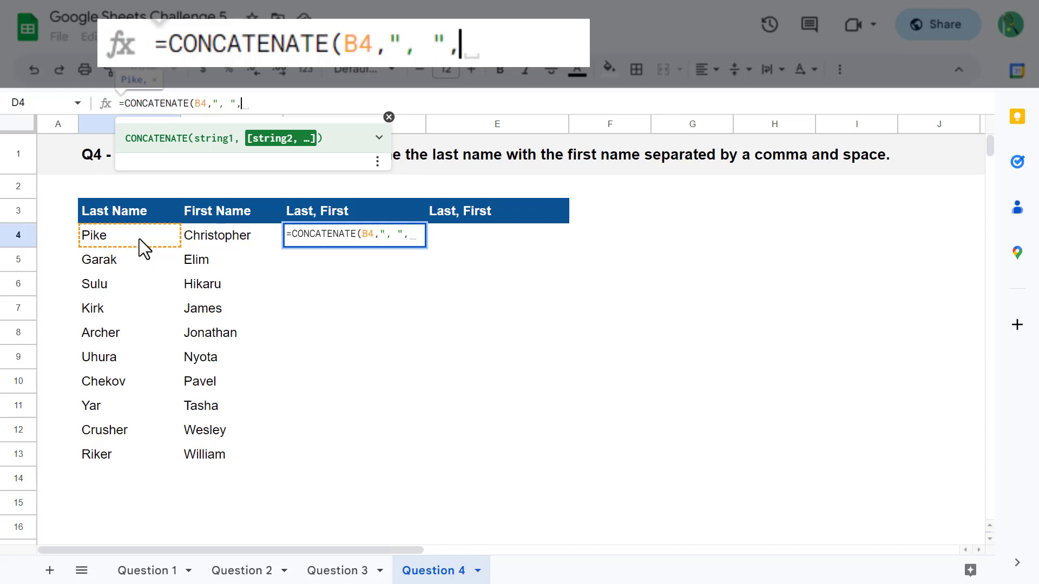
pyautogui.click(214, 238)
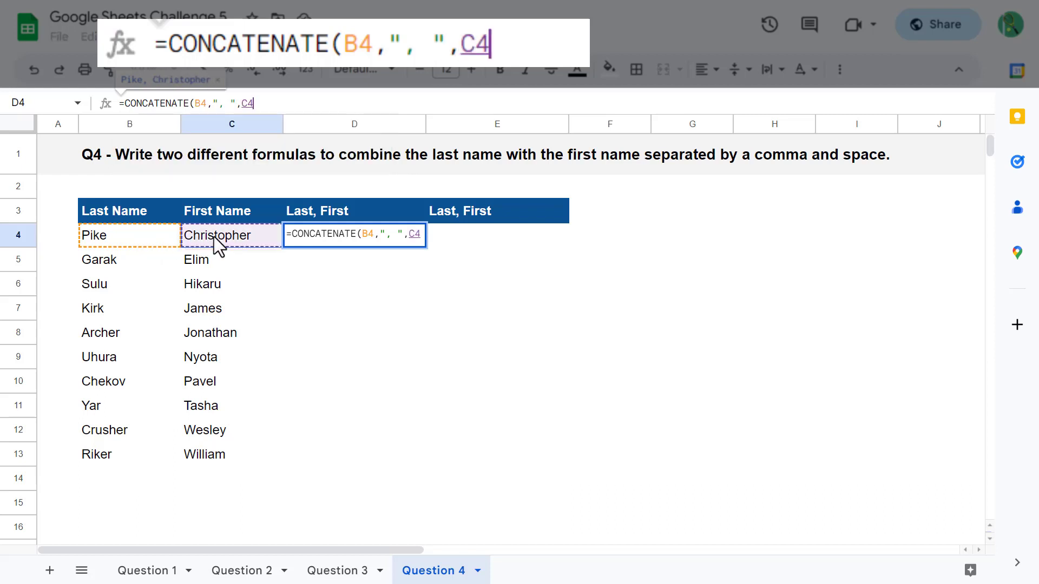
pyautogui.write(')')
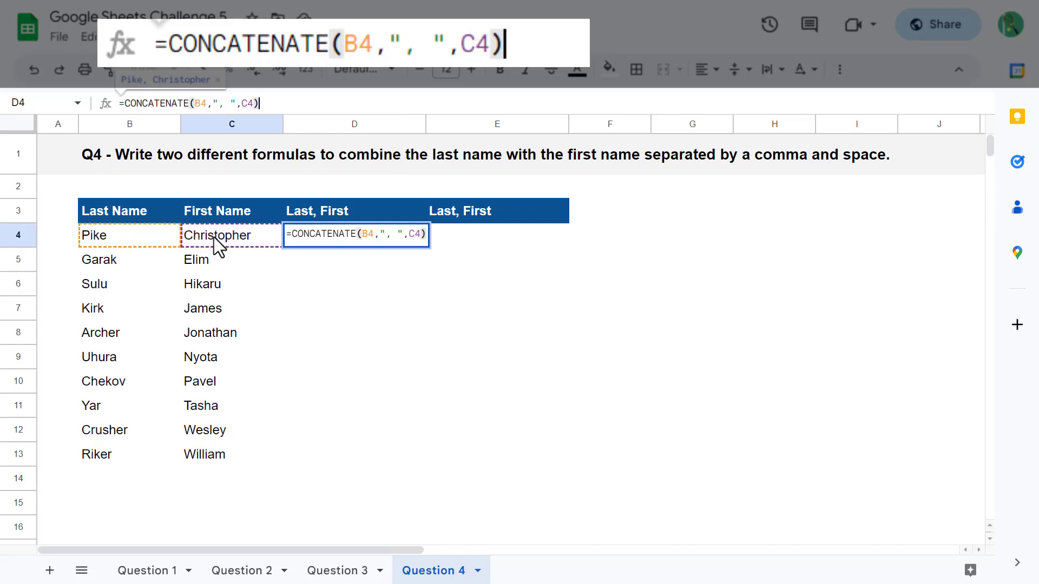
pyautogui.press('Return')
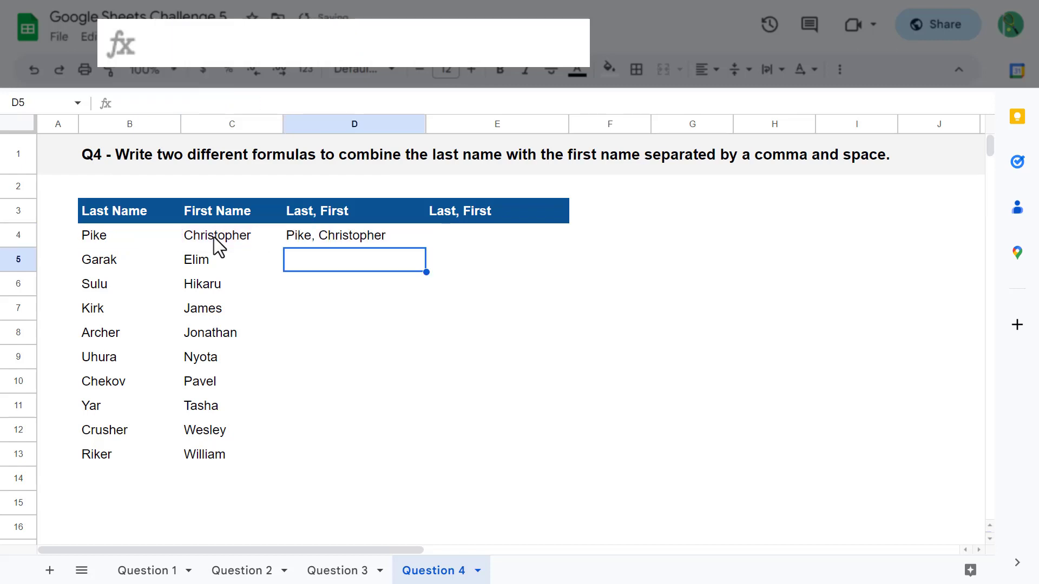
# - Fill the CONCATENATE formula from D4 down through D13
pyautogui.click(410, 239)
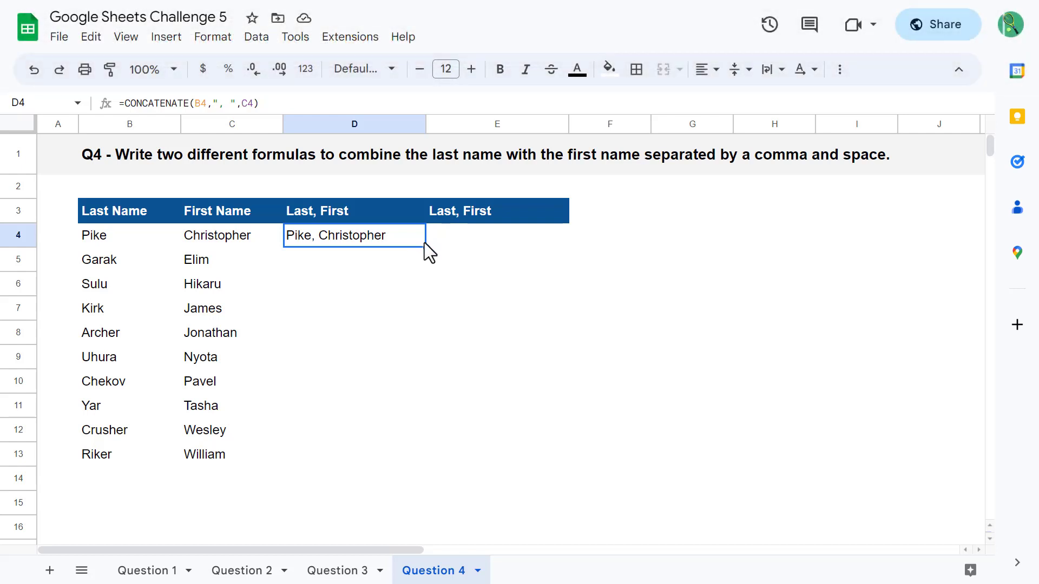
pyautogui.moveTo(425, 246); pyautogui.dragTo(420, 453)
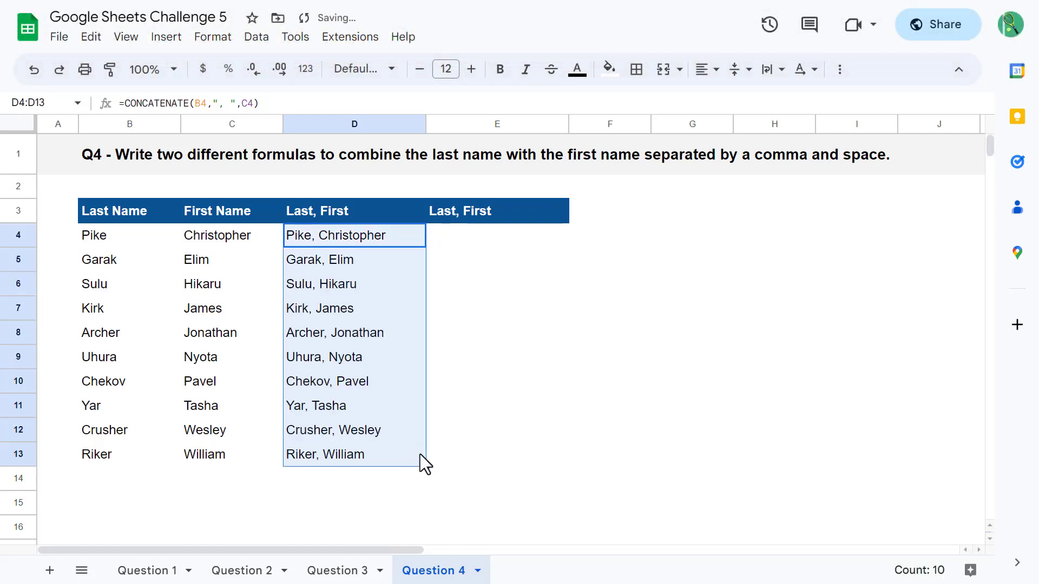
pyautogui.click(495, 286)
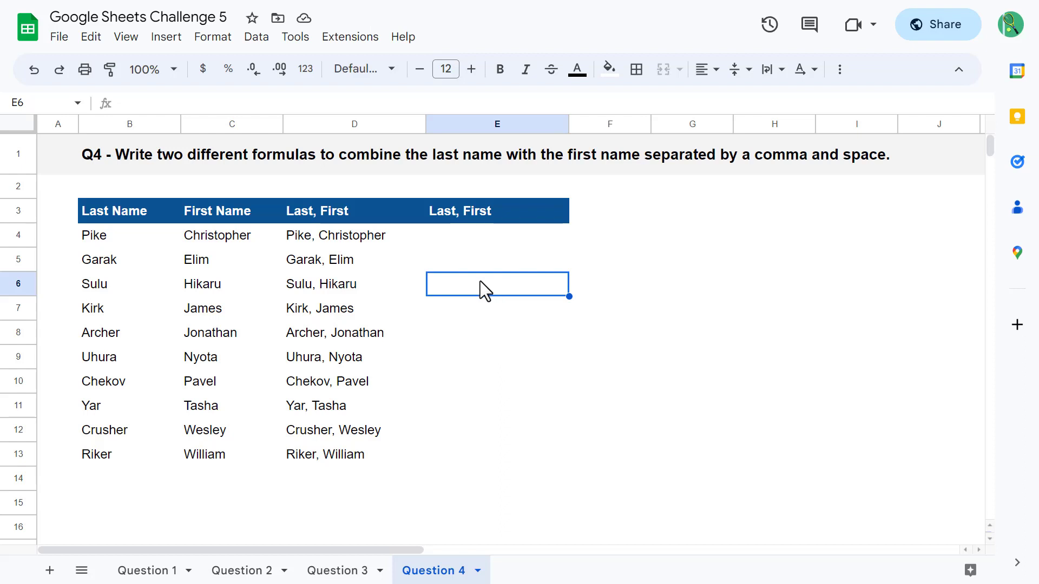
# - Enter =TEXTJOIN(", ",TRUE,B4:C4) in cell E4 to combine the last and first names with a second formula
pyautogui.click(473, 244)
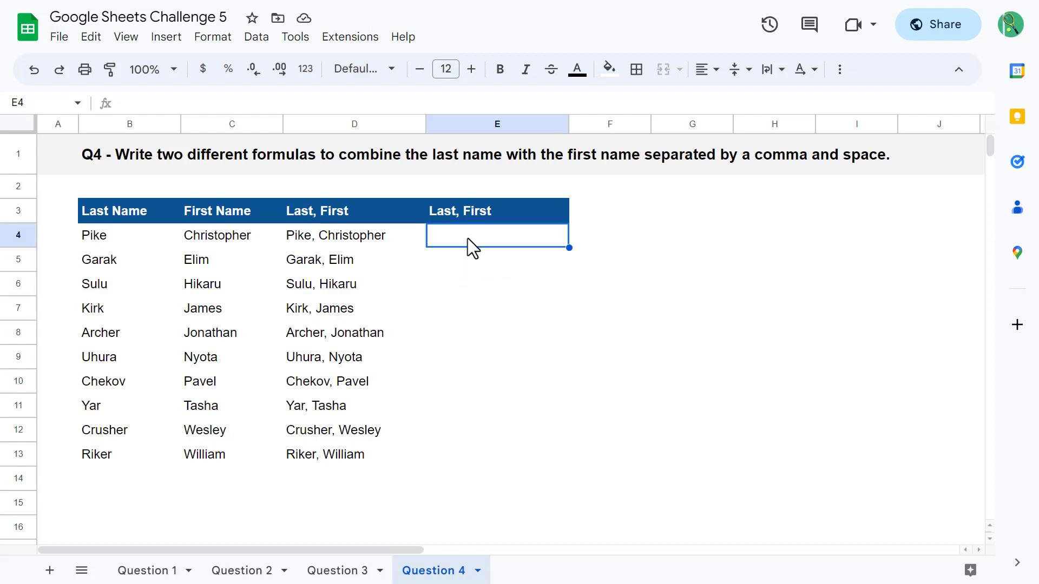
pyautogui.click(467, 105)
pyautogui.write('=')
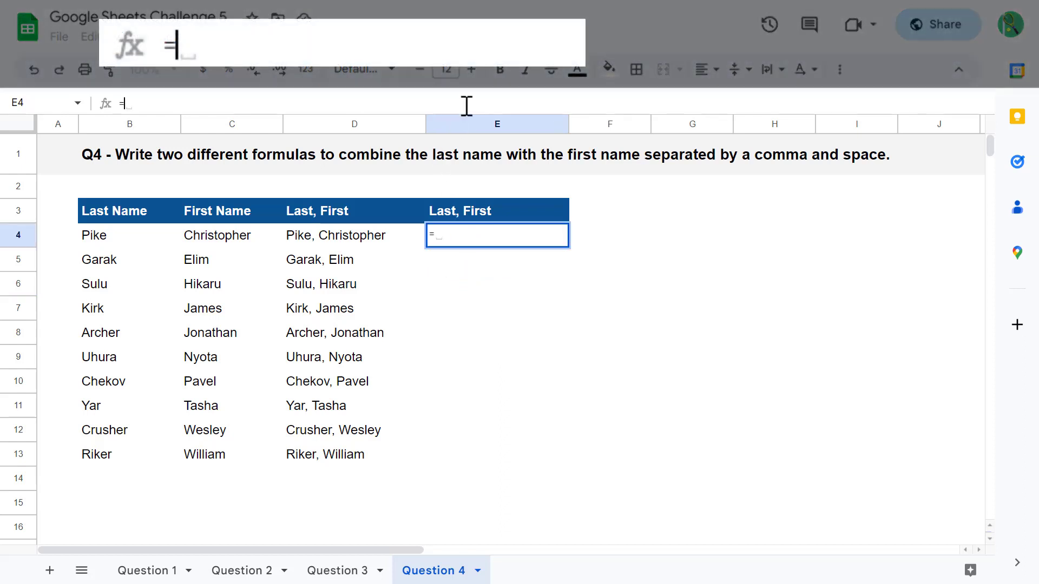
pyautogui.write('text')
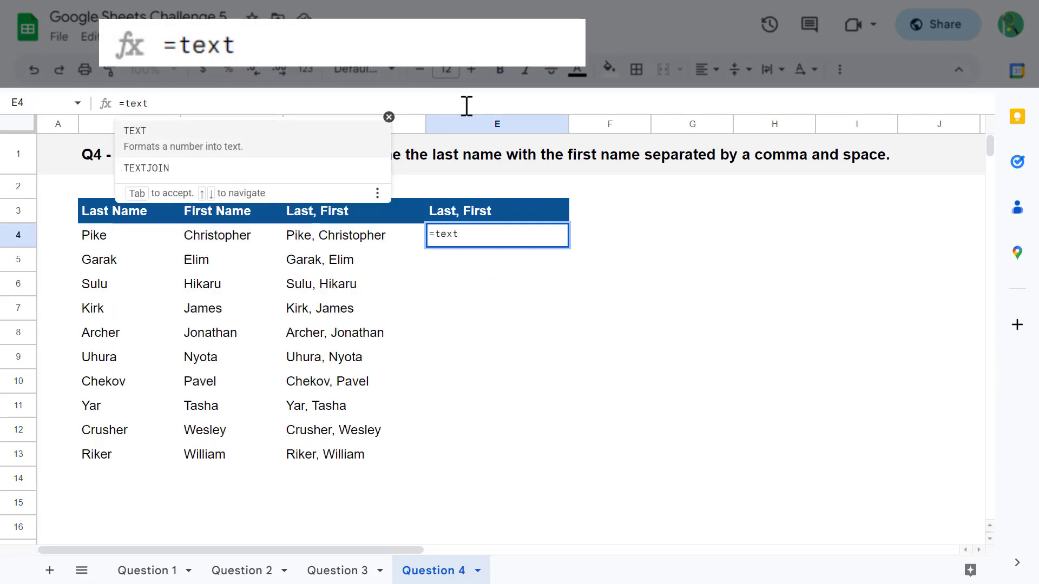
pyautogui.press('Down')
pyautogui.press('Tab')
pyautogui.write('", ')
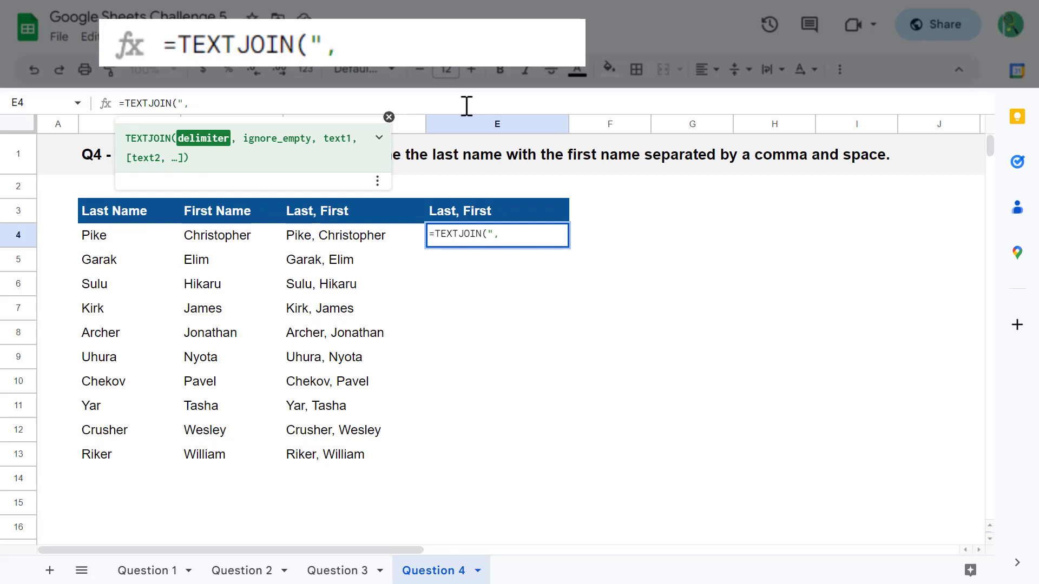
pyautogui.write('",')
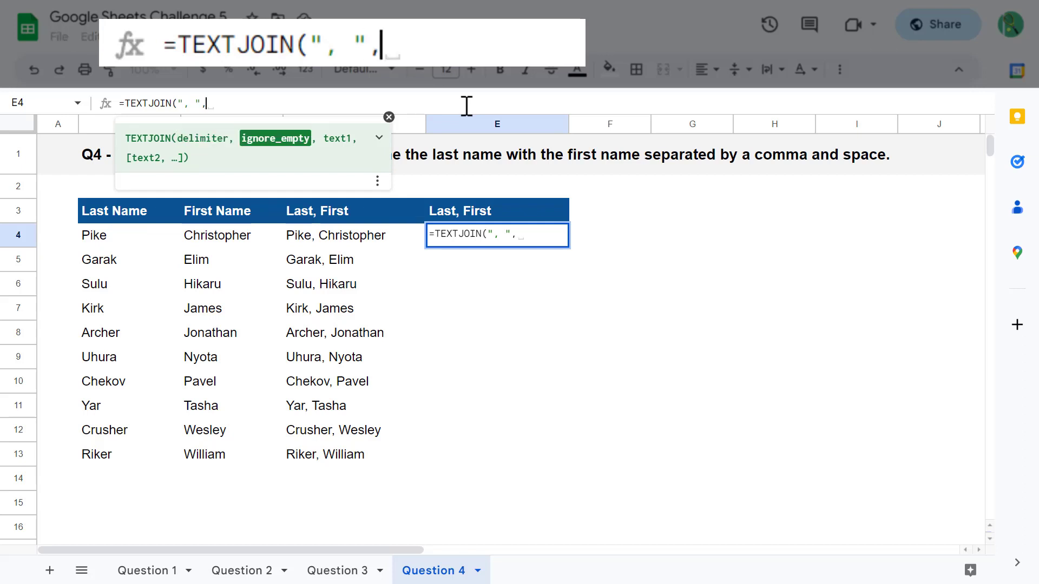
pyautogui.write('TRUE')
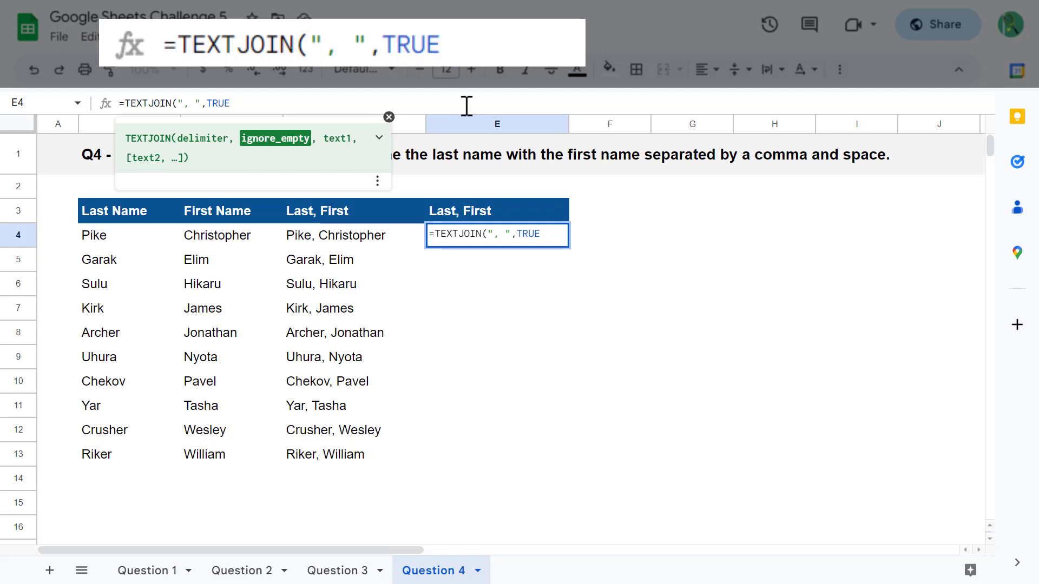
pyautogui.write(',')
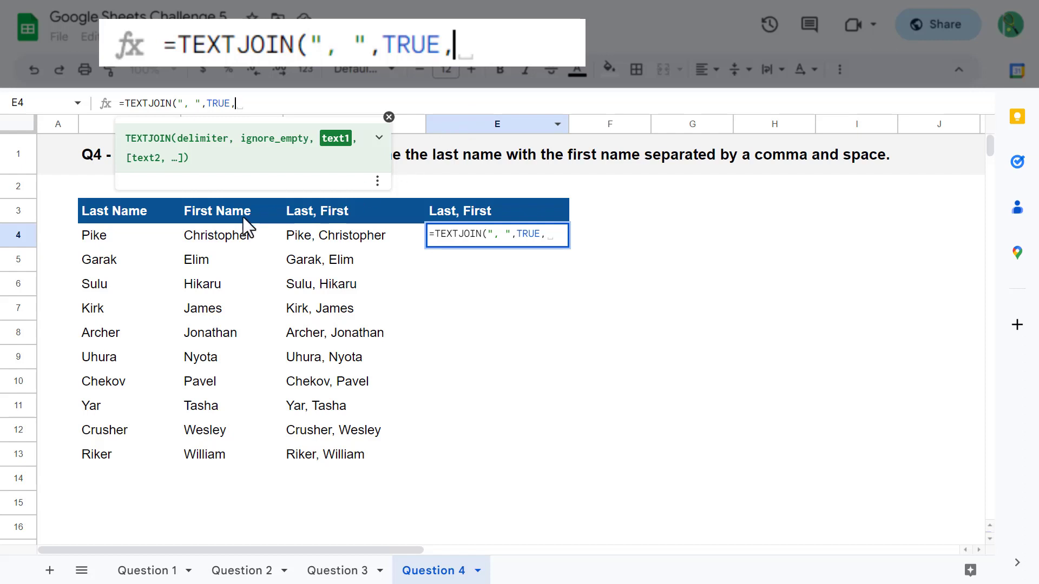
pyautogui.moveTo(100, 238); pyautogui.dragTo(206, 238)
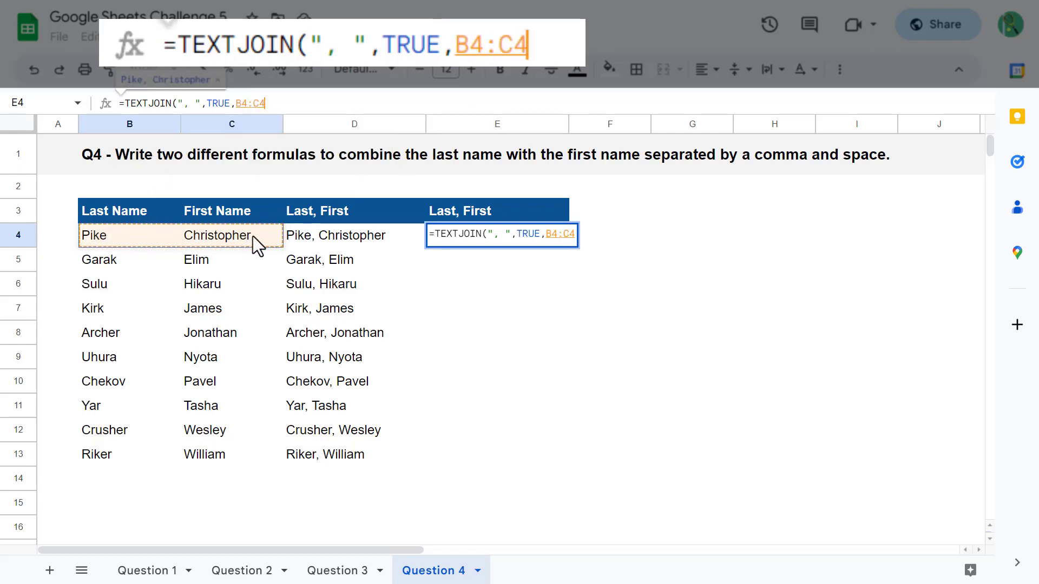
pyautogui.write(')')
pyautogui.press('Return')
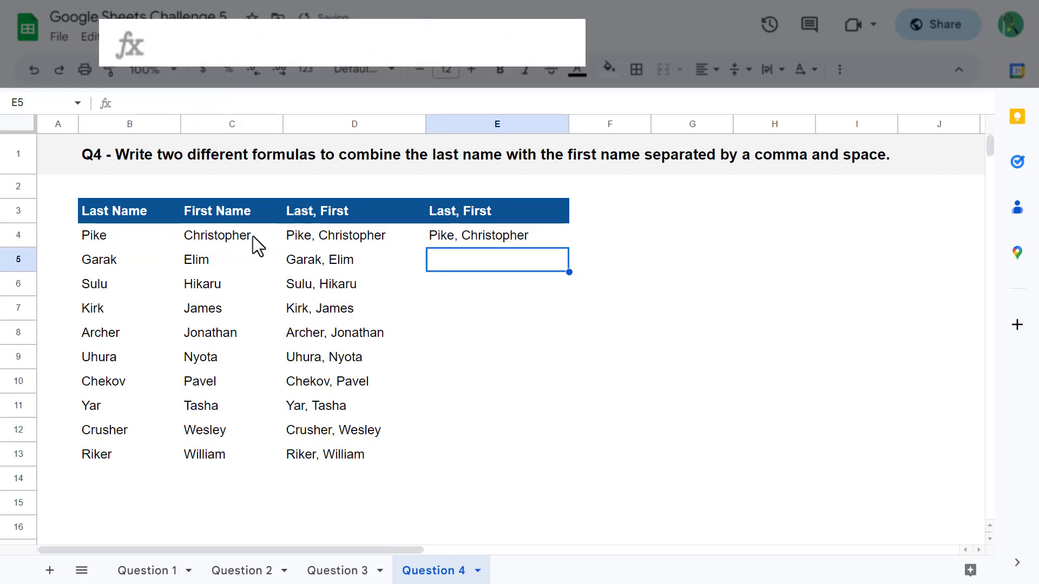
# - Fill the TEXTJOIN formula from E4 down through E13
pyautogui.click(551, 242)
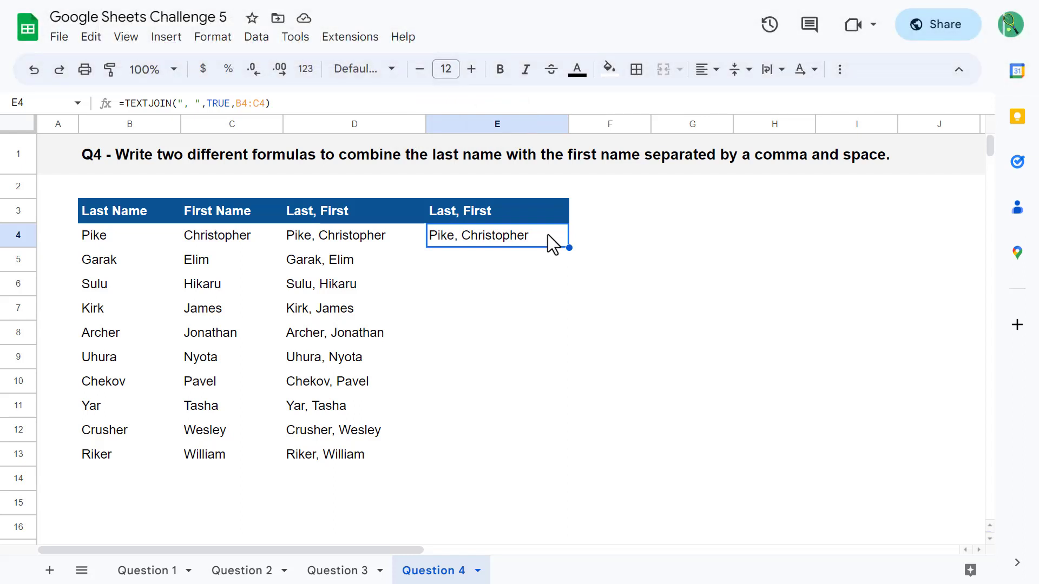
pyautogui.moveTo(566, 244); pyautogui.dragTo(558, 464)
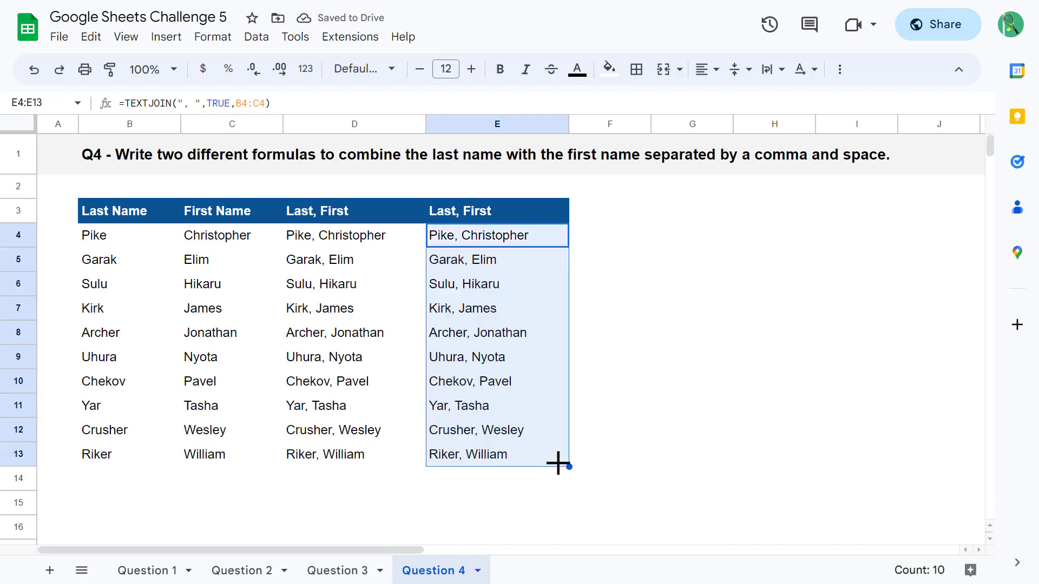
pyautogui.click(683, 268)
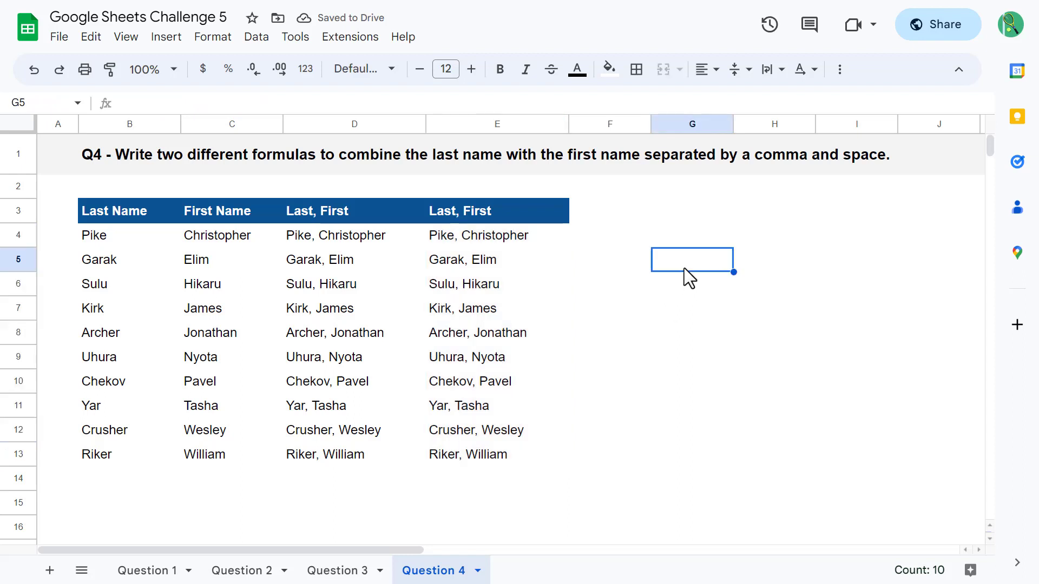